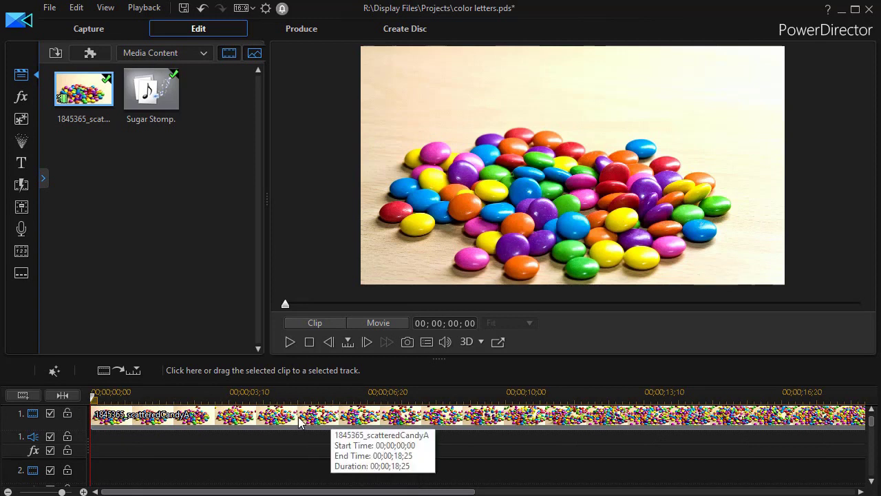
- Place the Default title template on track 2 and set its duration to 00;00;03;00
left_click(24, 167)
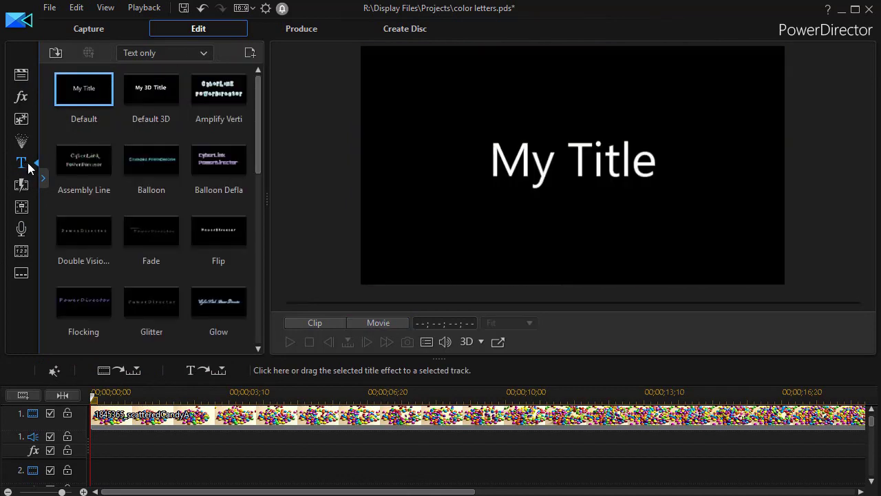
left_click_drag(90, 92, 77, 461)
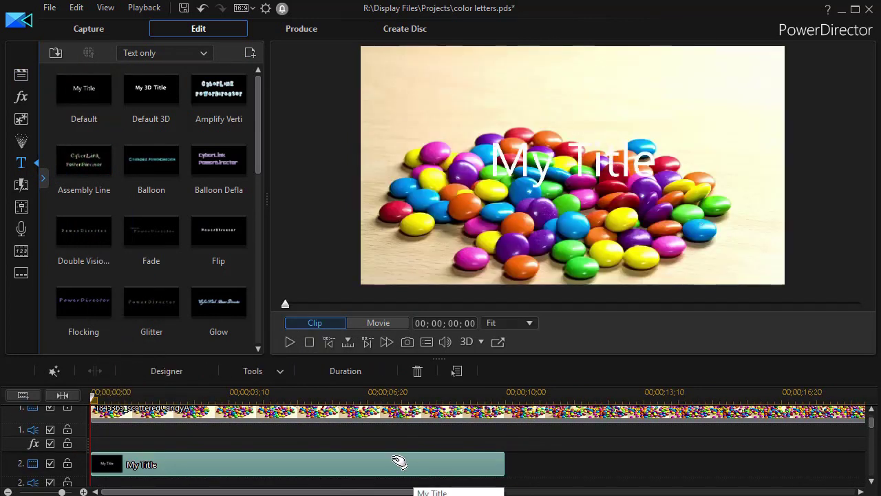
left_click(352, 372)
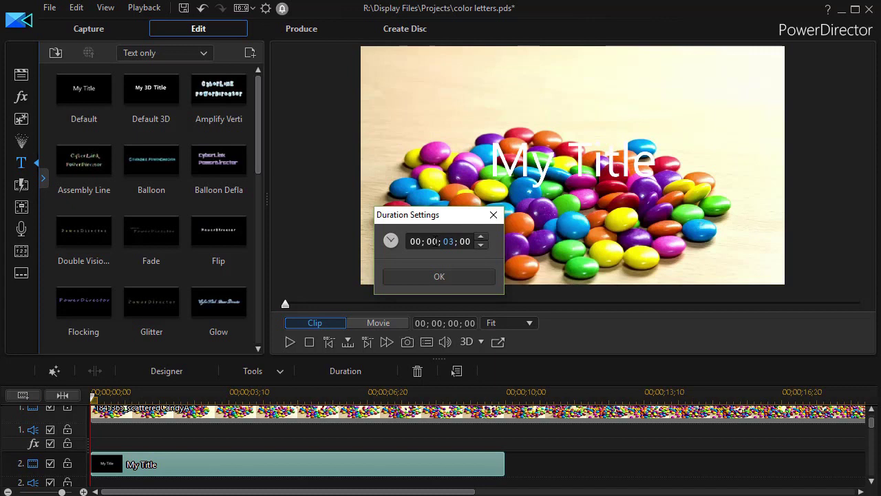
left_click(446, 276)
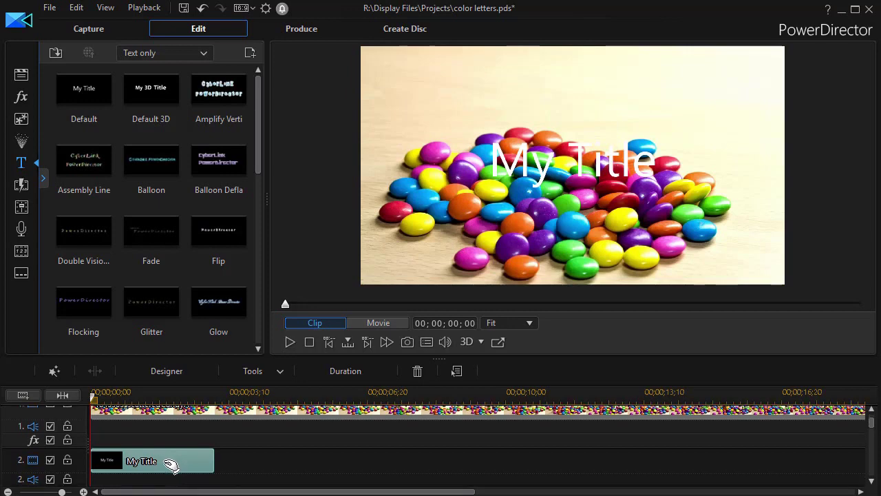
scroll(170, 465, "down", 1)
- Set the title's font to Impact and its text colour to yellow
double_click(169, 467)
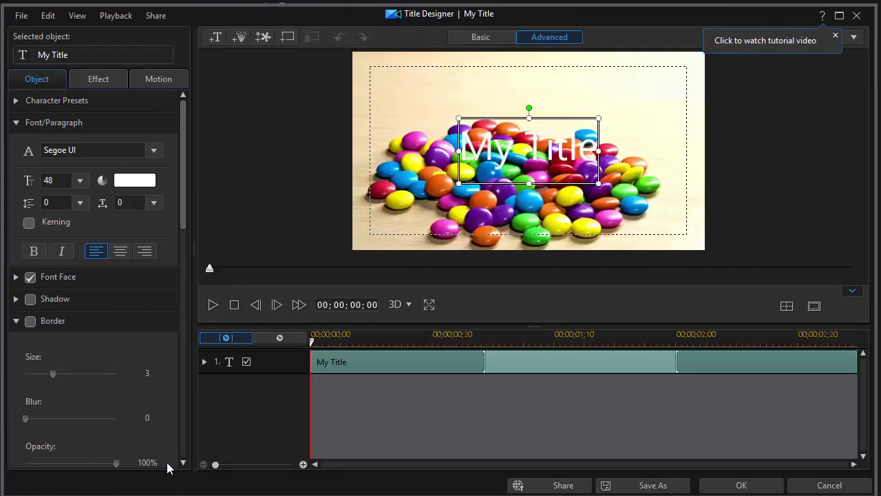
double_click(77, 150)
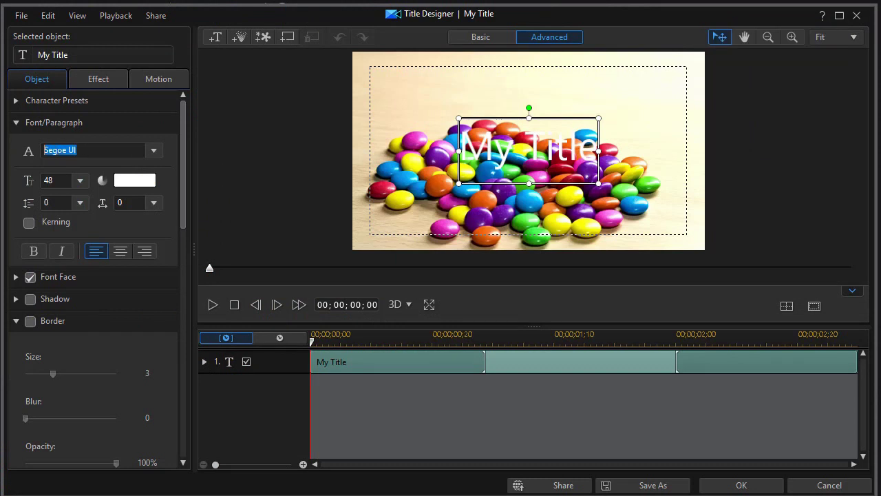
type("Impact")
key("Return")
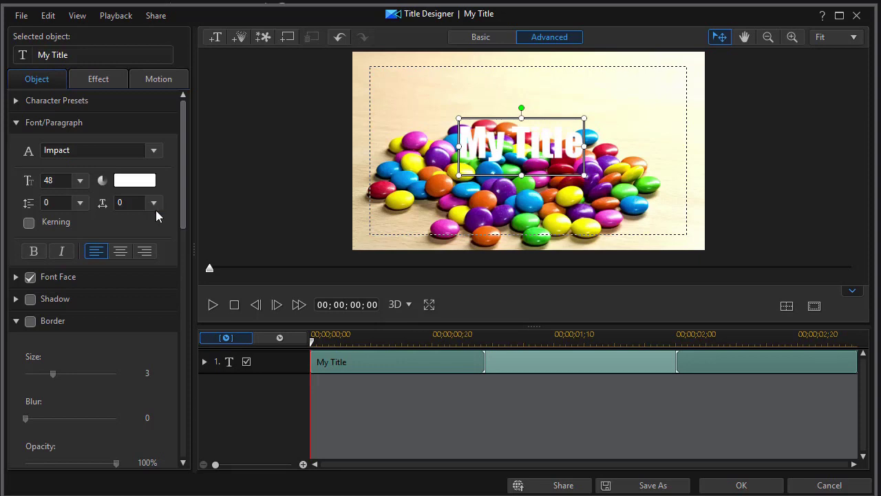
left_click(134, 183)
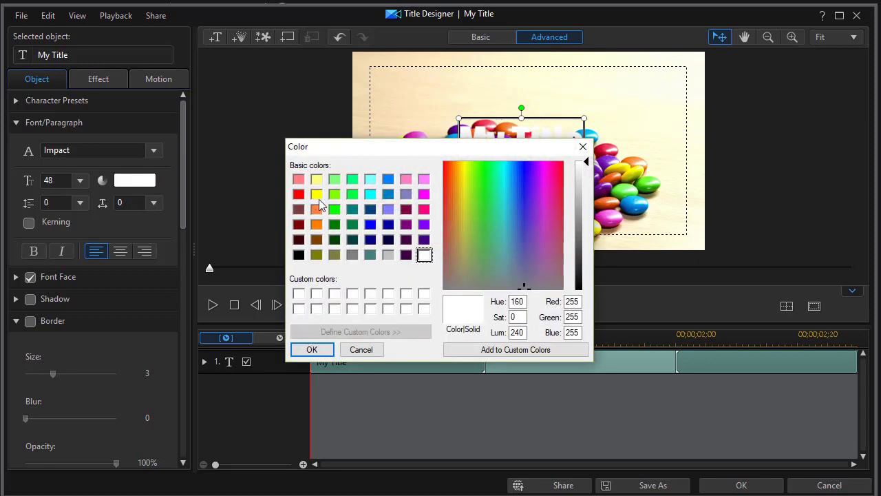
left_click(316, 194)
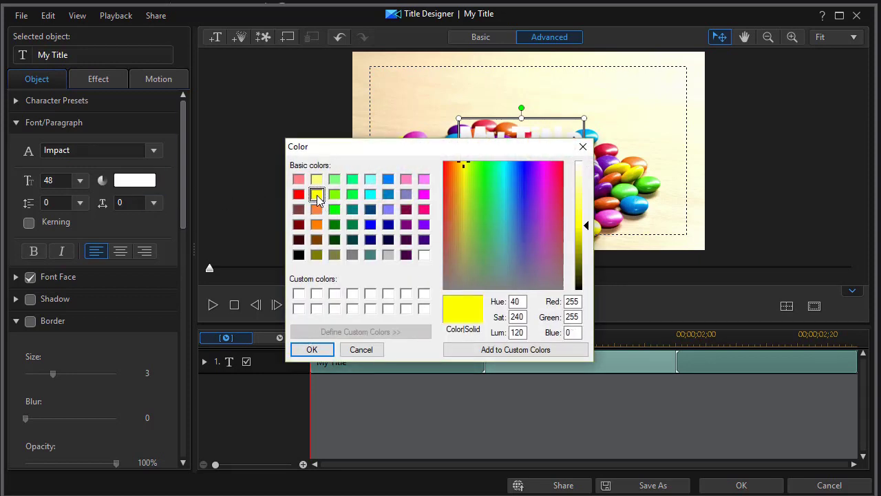
left_click(311, 350)
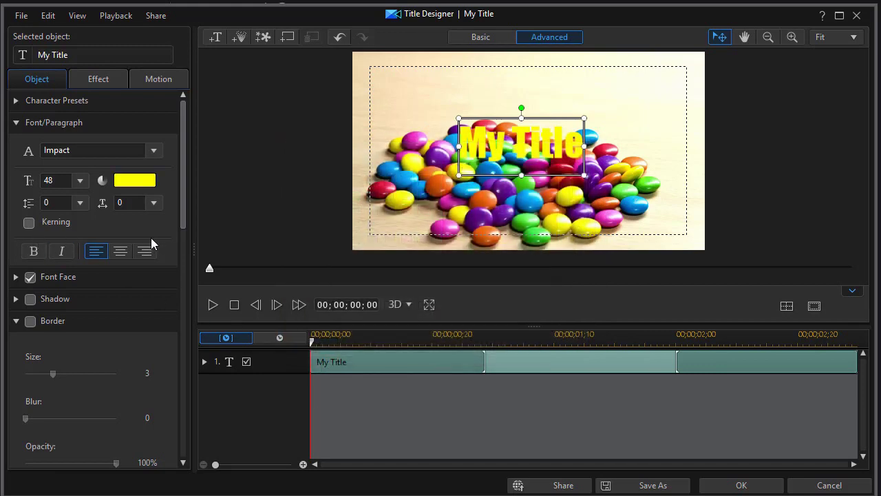
- Add a black border of size 2 around the title letters
left_click(30, 321)
left_click_drag(185, 211, 185, 269)
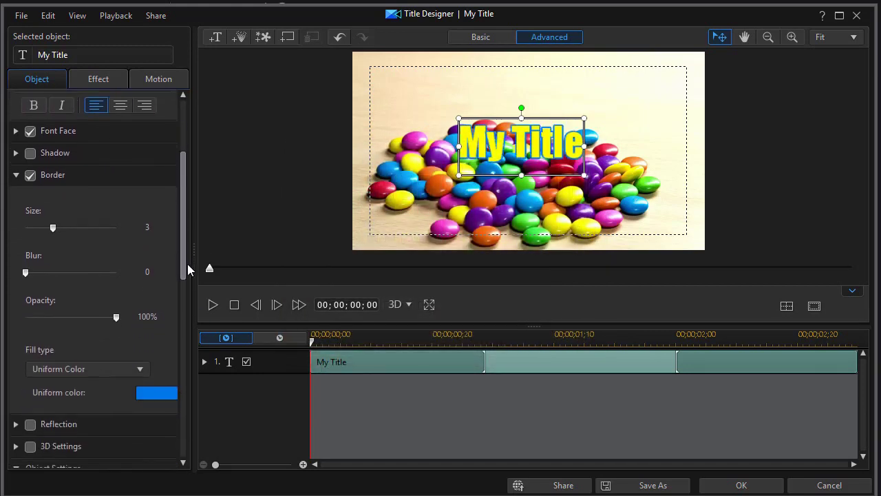
left_click_drag(53, 226, 44, 227)
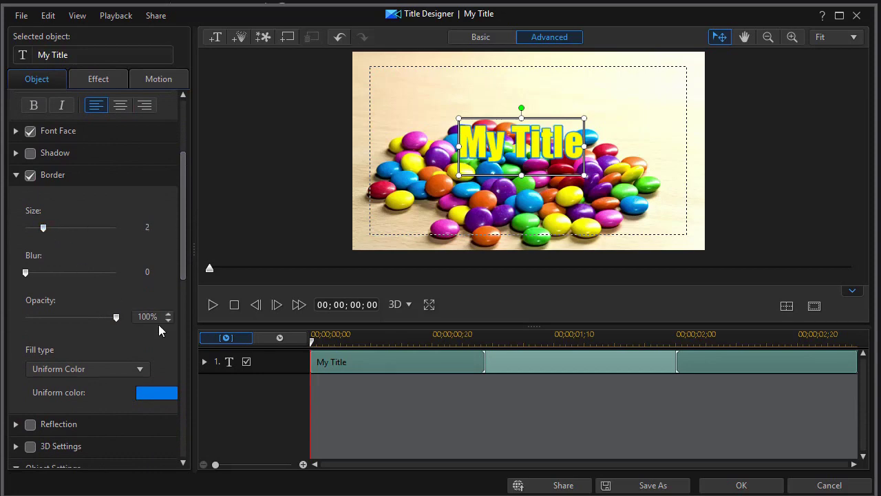
left_click(158, 394)
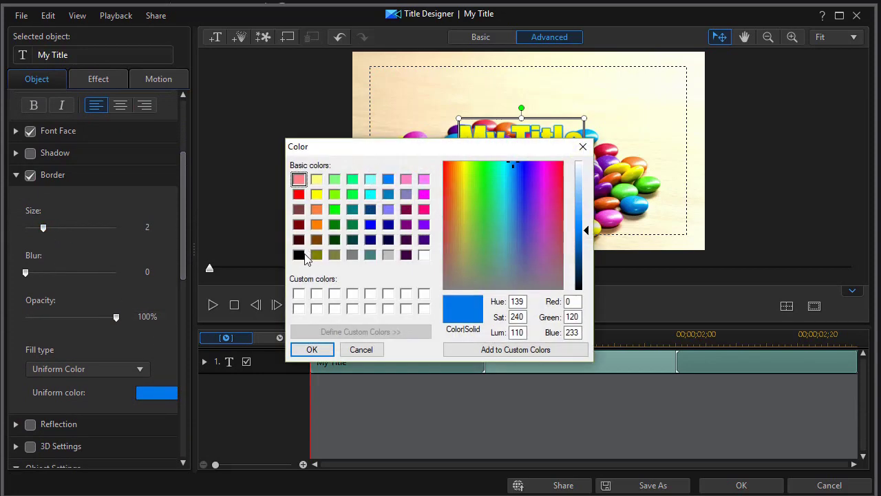
left_click(300, 255)
left_click(313, 350)
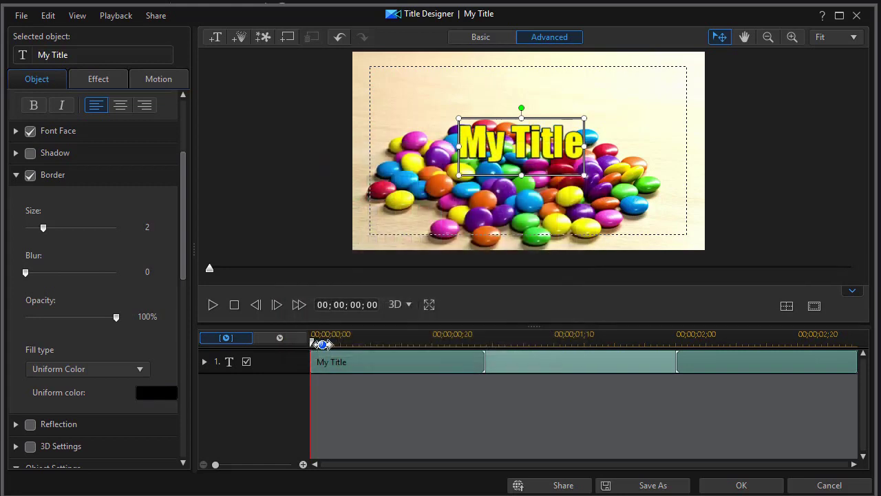
- Replace the text with 'Summer Sale', move it to the upper left, and apply
double_click(497, 155)
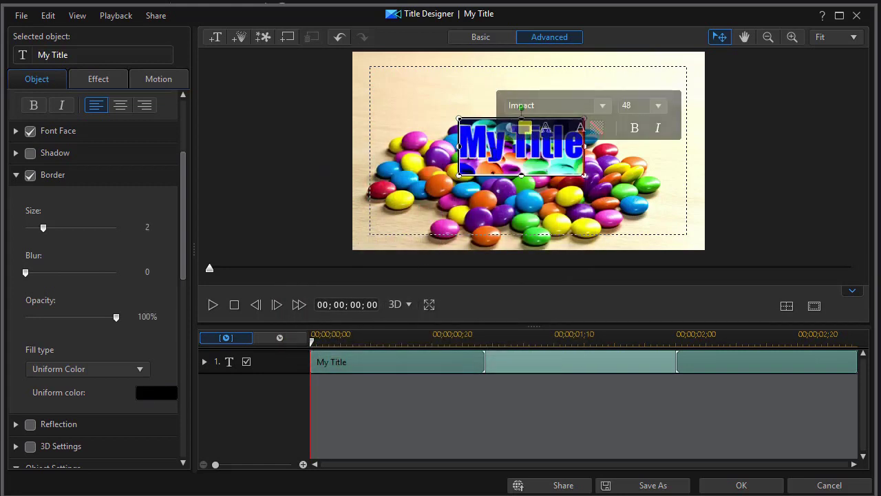
type("Summer")
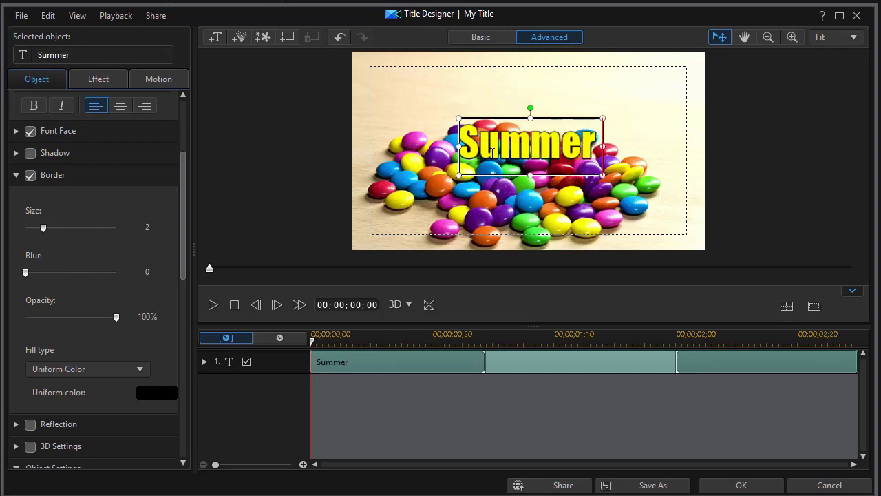
type(" Sale")
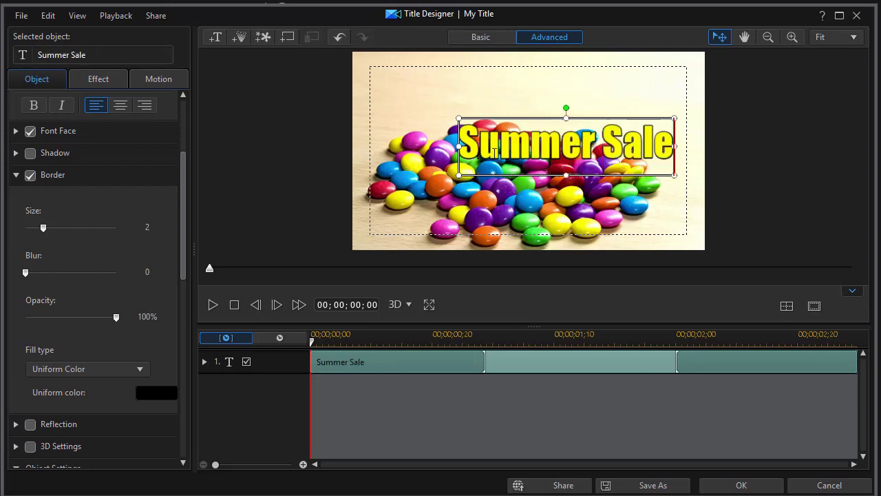
left_click(540, 198)
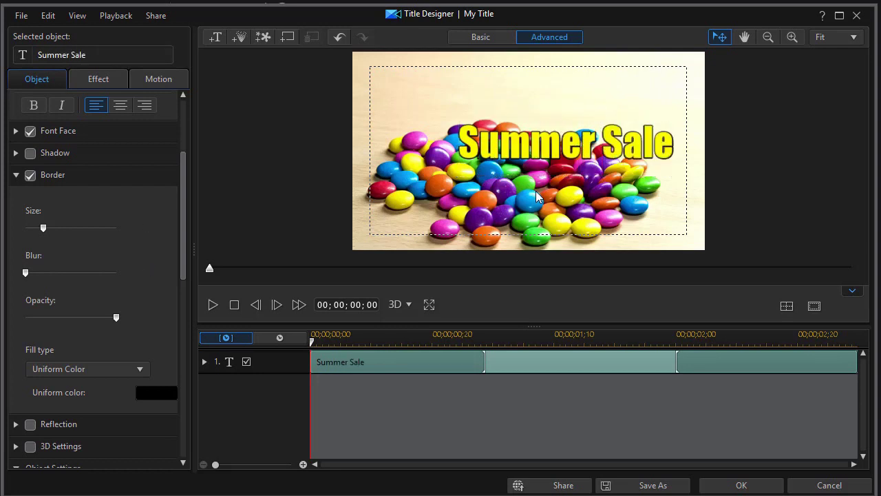
left_click(527, 145)
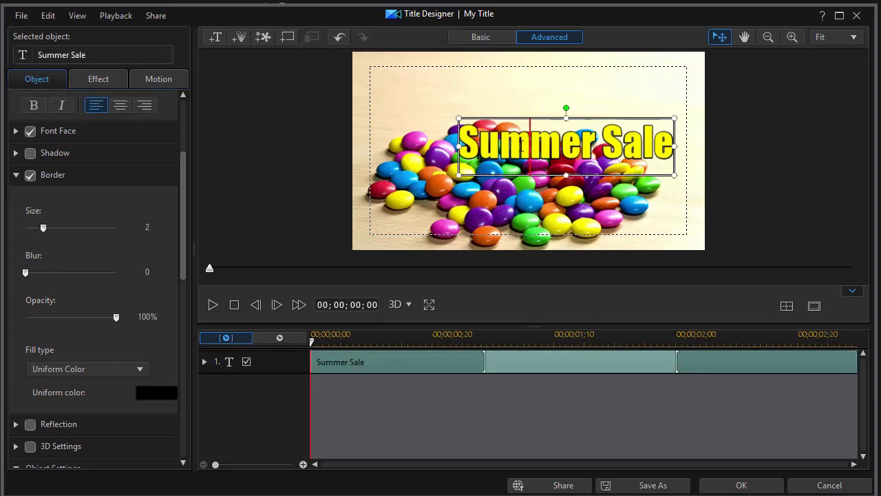
left_click(537, 112)
left_click(449, 66)
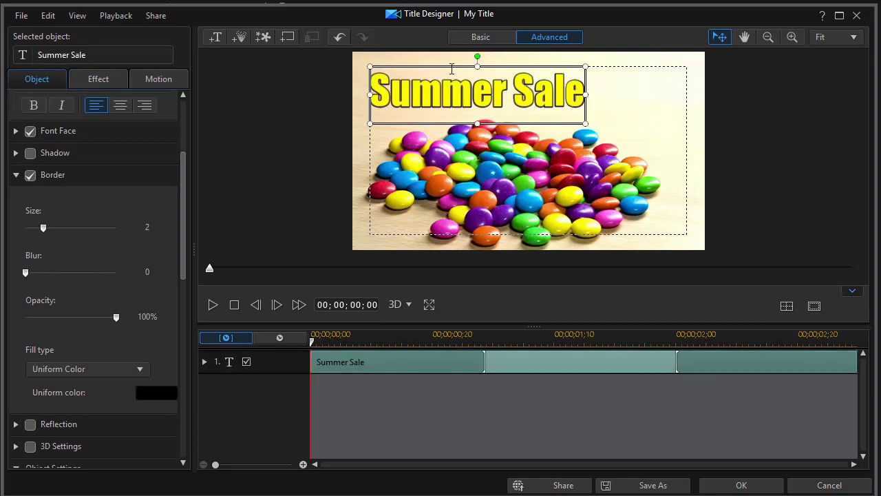
left_click(740, 486)
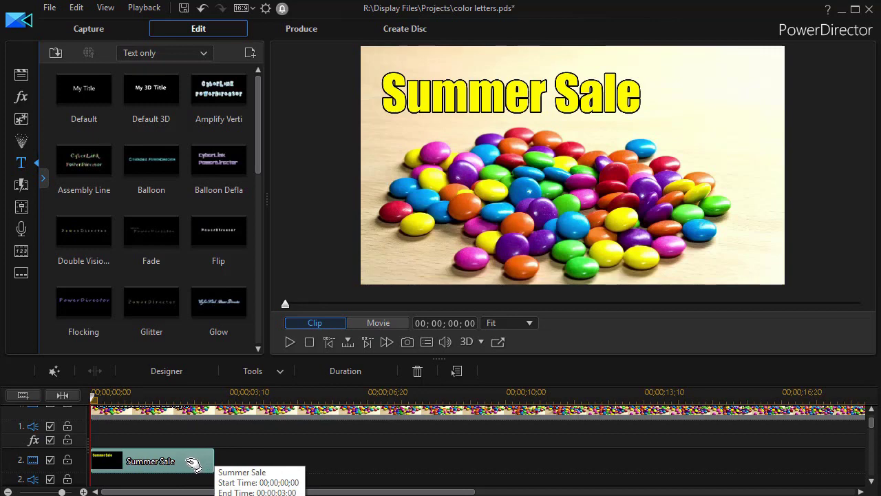
- Copy the Summer Sale clip and paste a duplicate right after it on track 2
right_click(193, 463)
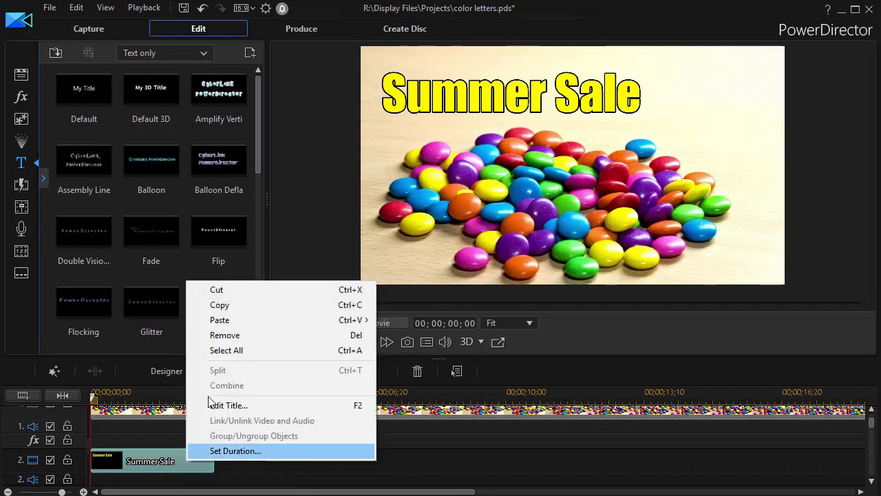
left_click(239, 304)
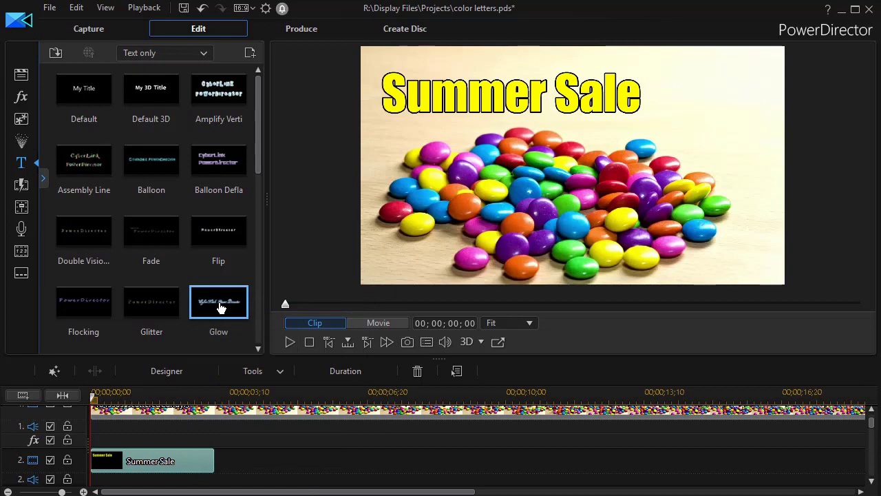
left_click(221, 307)
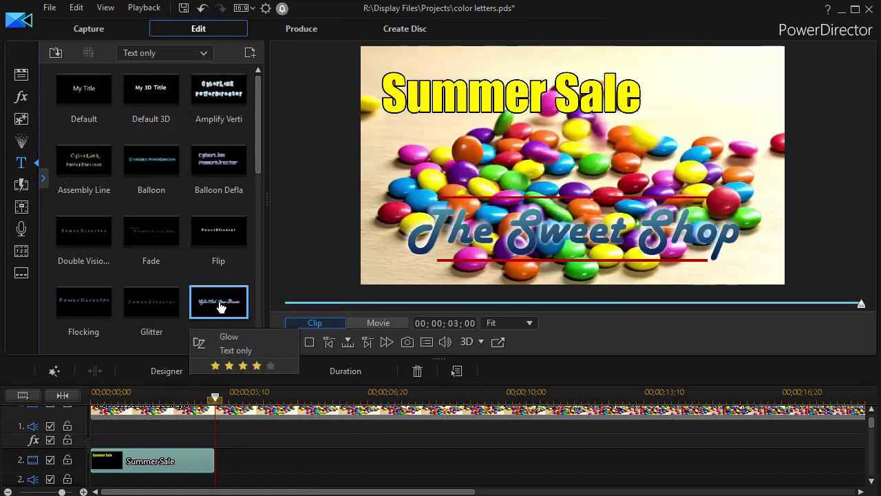
key("ctrl+v")
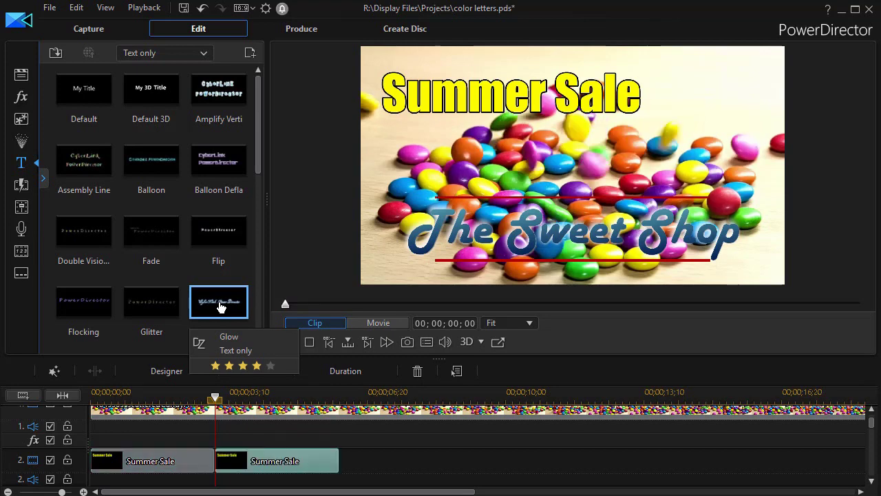
double_click(310, 467)
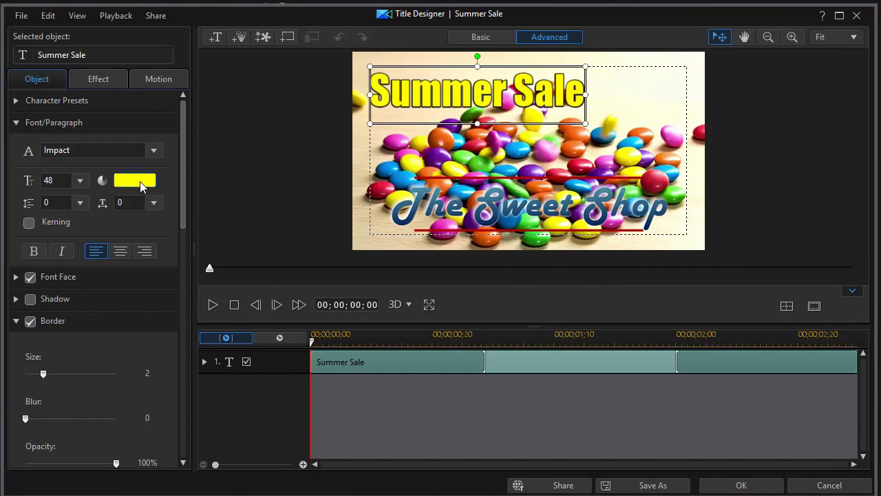
- Change the second title's text colour to a darker red and apply
left_click(141, 186)
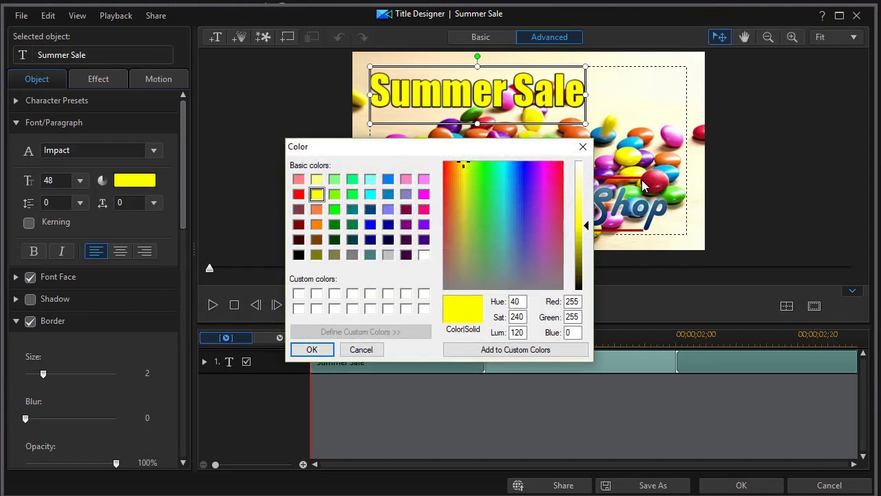
left_click(298, 194)
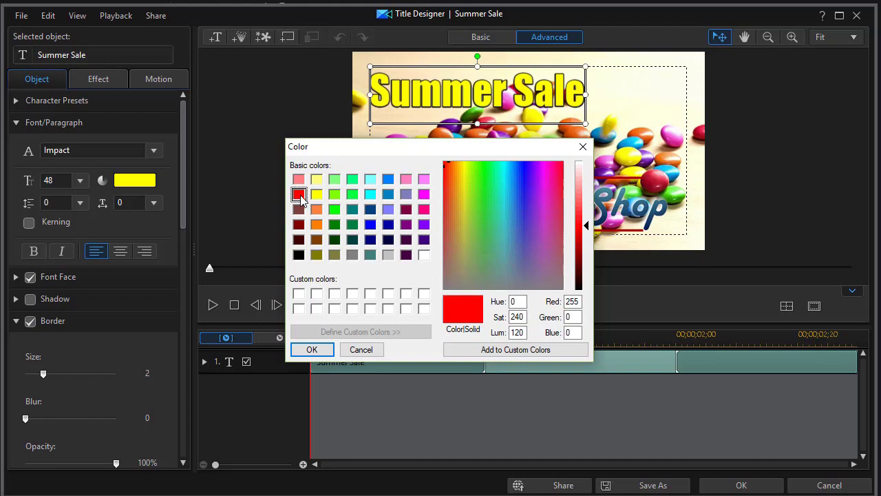
left_click(583, 246)
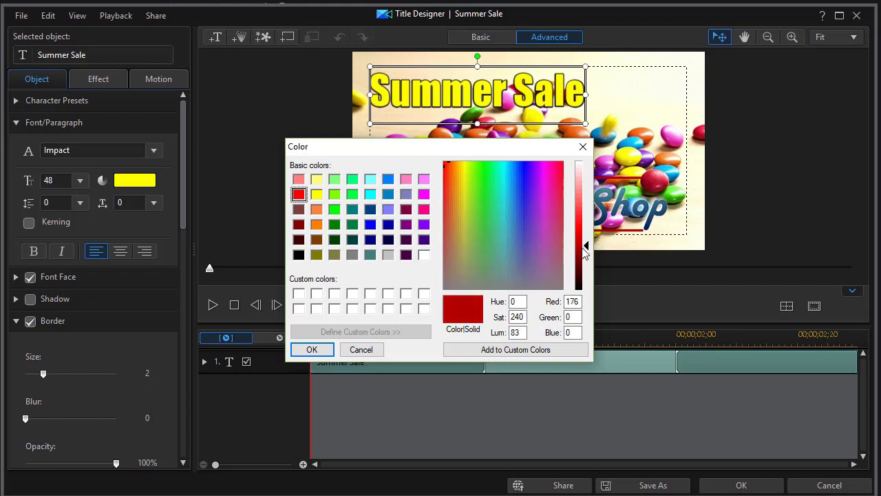
left_click(313, 349)
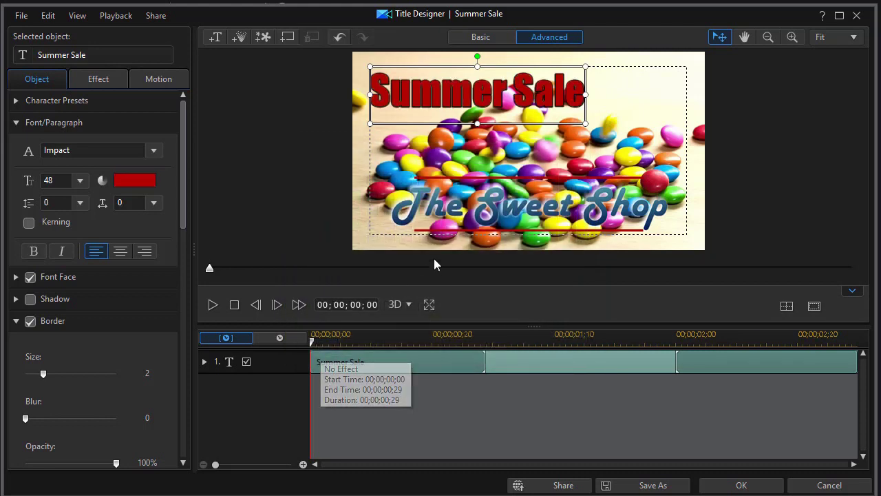
left_click(736, 484)
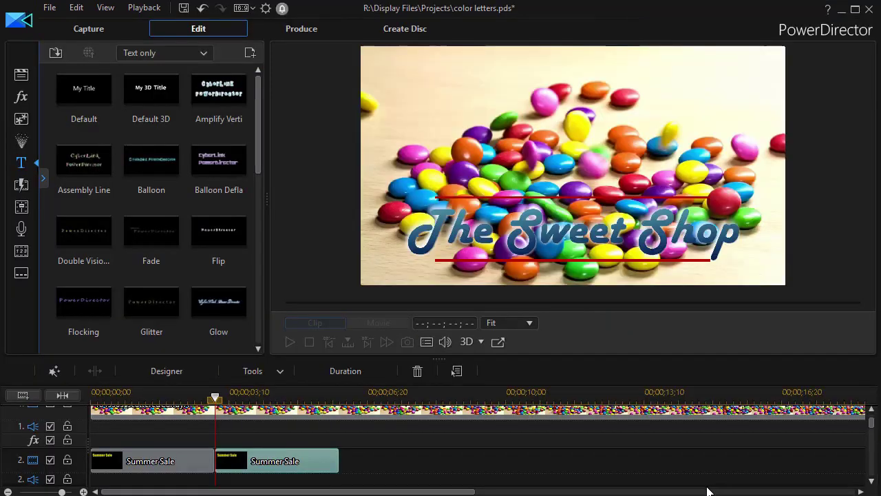
- Play the movie from 1;20 to check the yellow-to-red change, then return to the start
left_click_drag(215, 399, 159, 399)
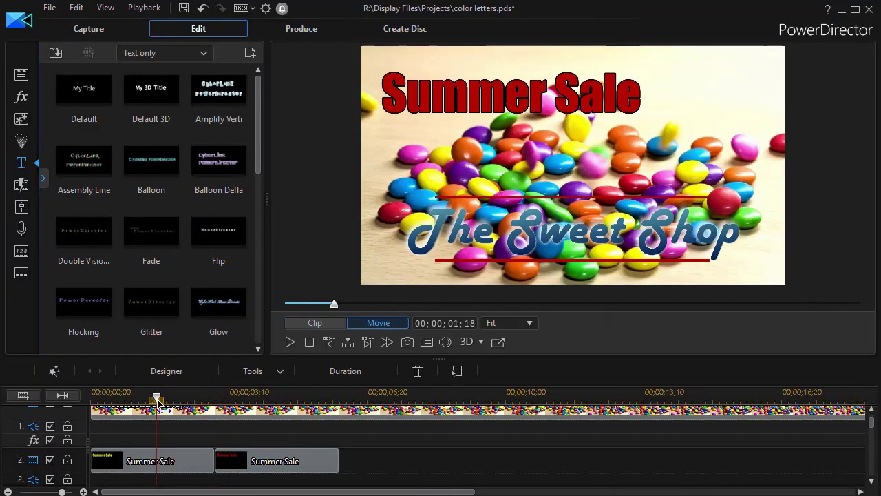
left_click(289, 343)
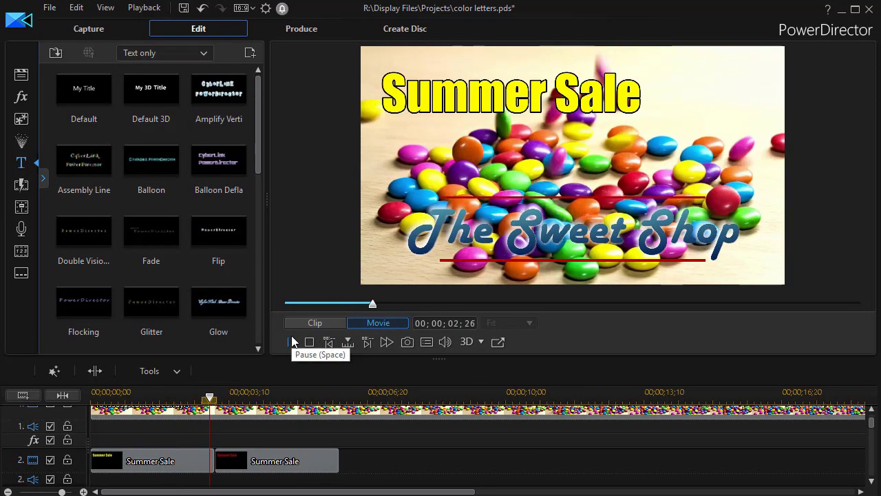
left_click(291, 341)
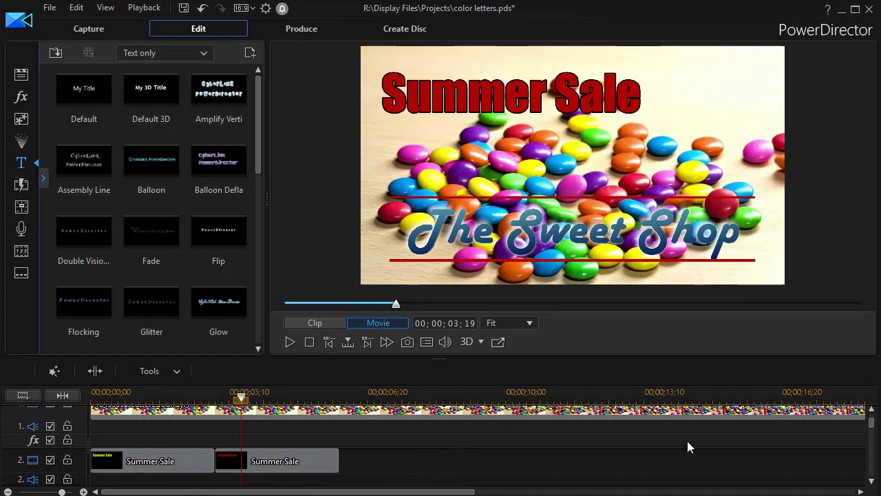
left_click_drag(241, 398, 105, 399)
left_click_drag(27, 403, 26, 403)
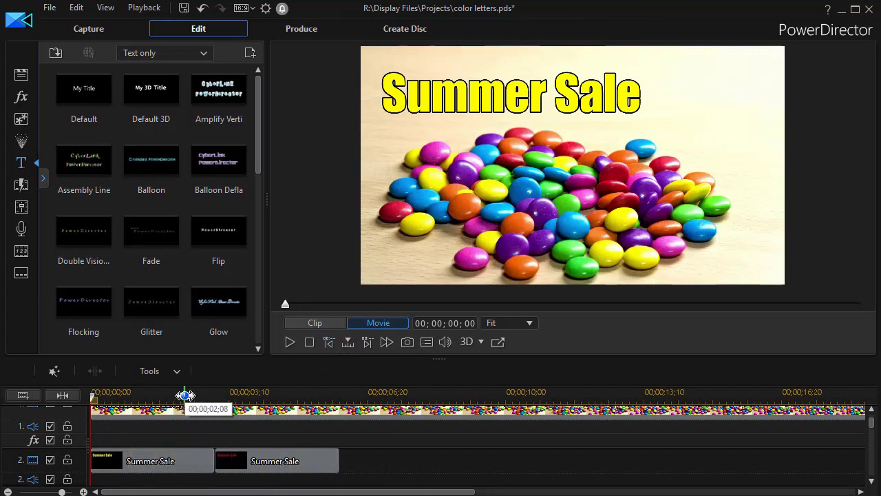
left_click(348, 342)
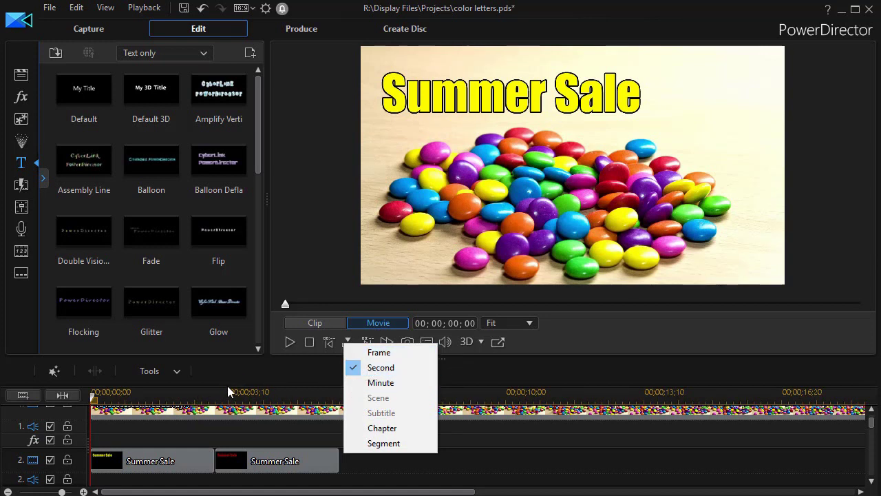
- Use one-second steps to move the preview to 00;00;02;00 and bring up marker options there
left_click(541, 363)
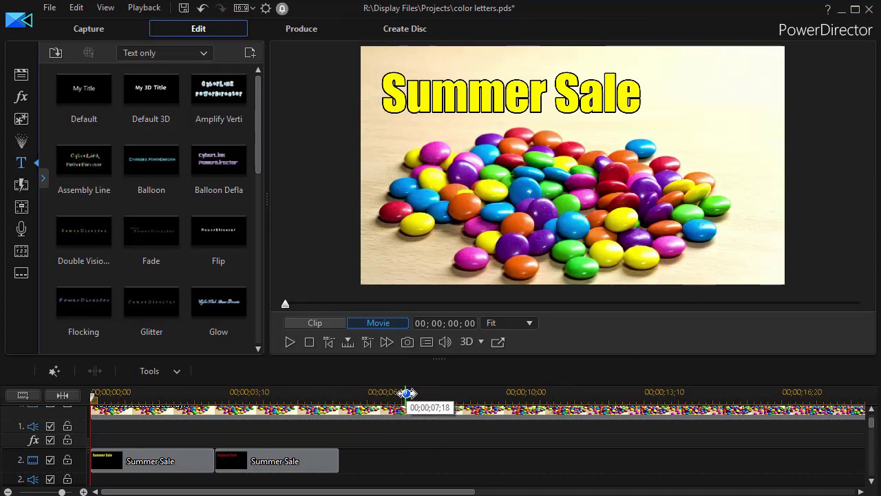
key("space")
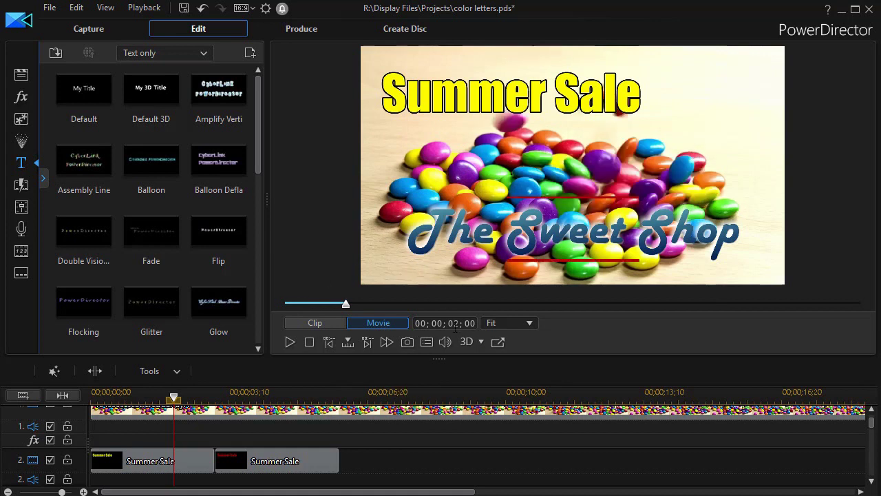
right_click(173, 397)
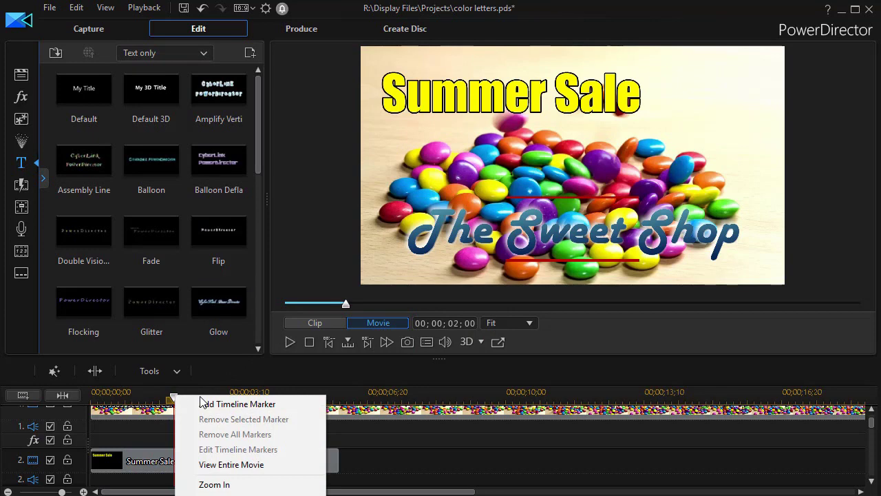
- Add timeline markers at the 2-second and 4-second points
left_click(203, 404)
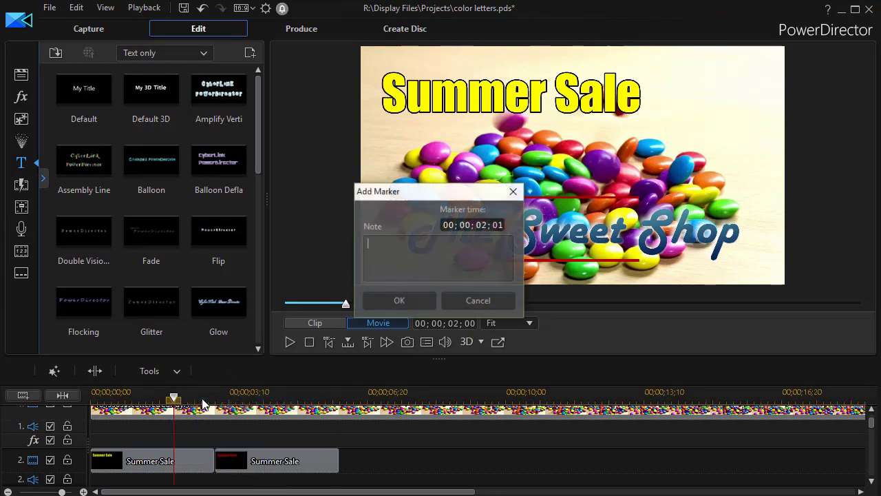
left_click(407, 304)
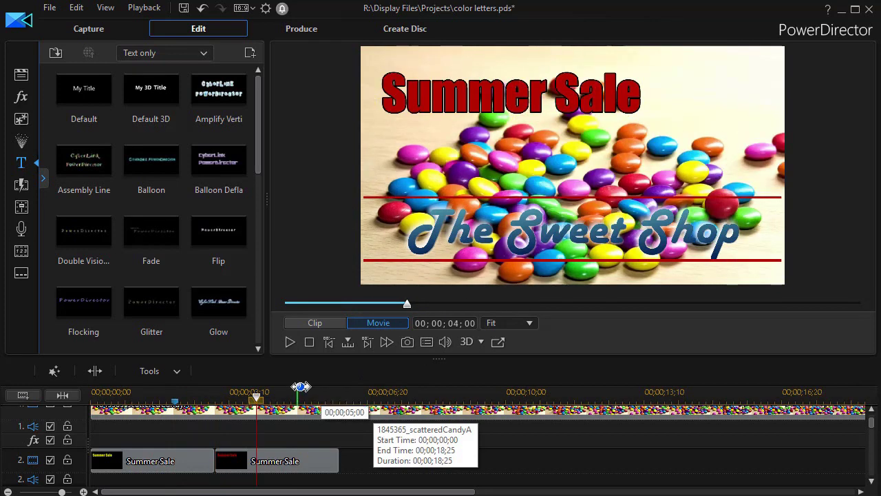
right_click(255, 404)
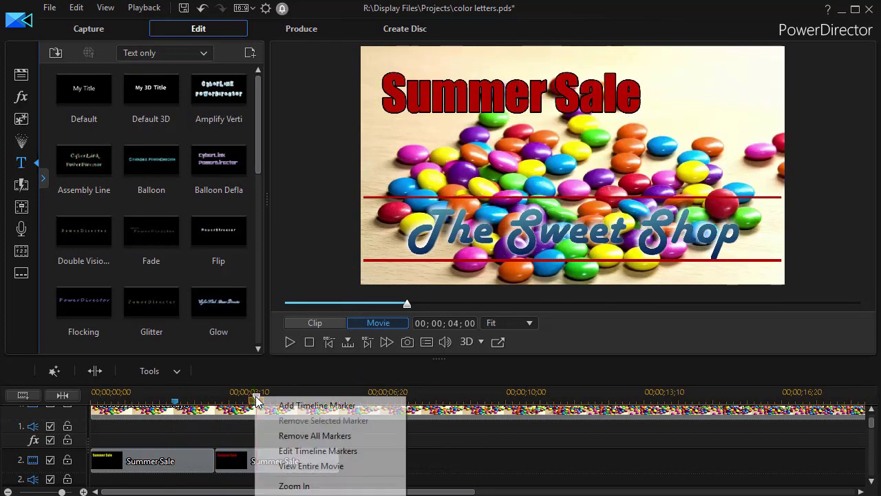
left_click(290, 410)
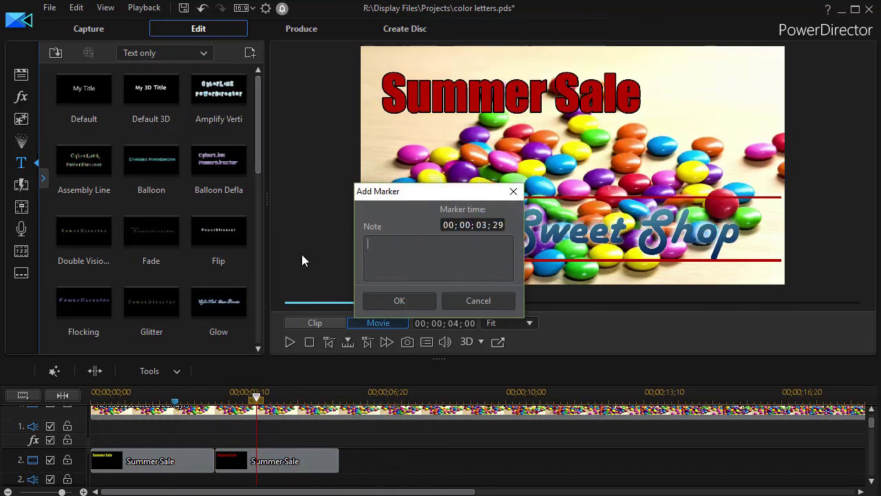
left_click(400, 303)
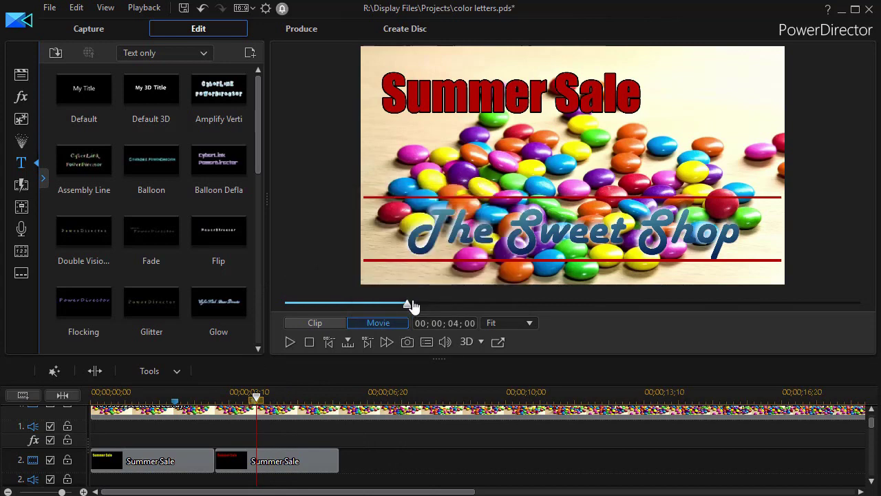
- Add markers at 6 and 8 seconds, then rewind the preview to 00;00;00;00
left_click(413, 301)
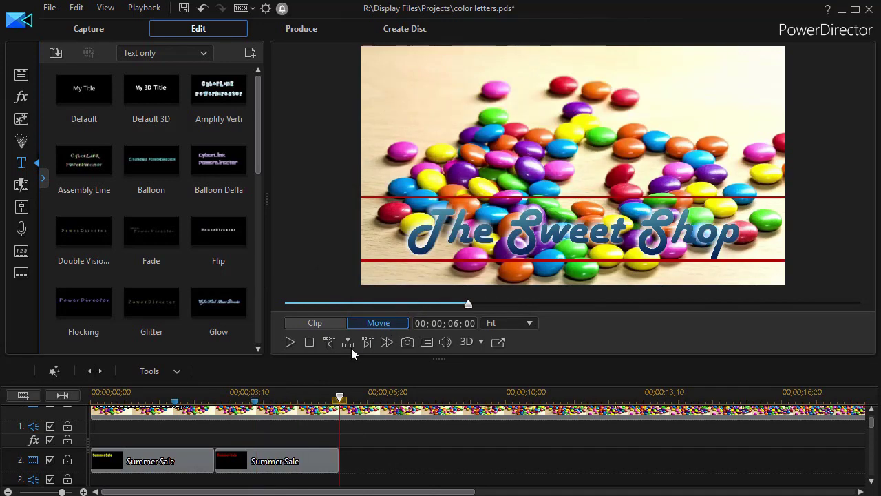
right_click(339, 397)
left_click(416, 408)
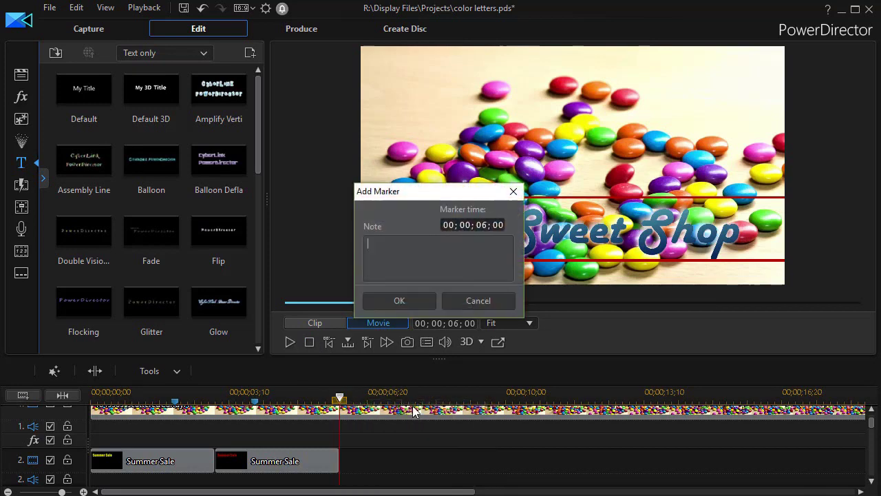
left_click(418, 300)
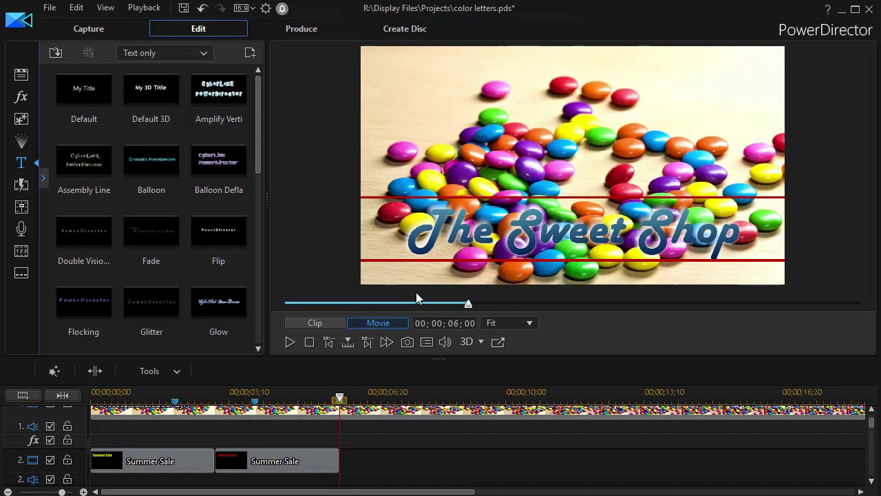
key("Right")
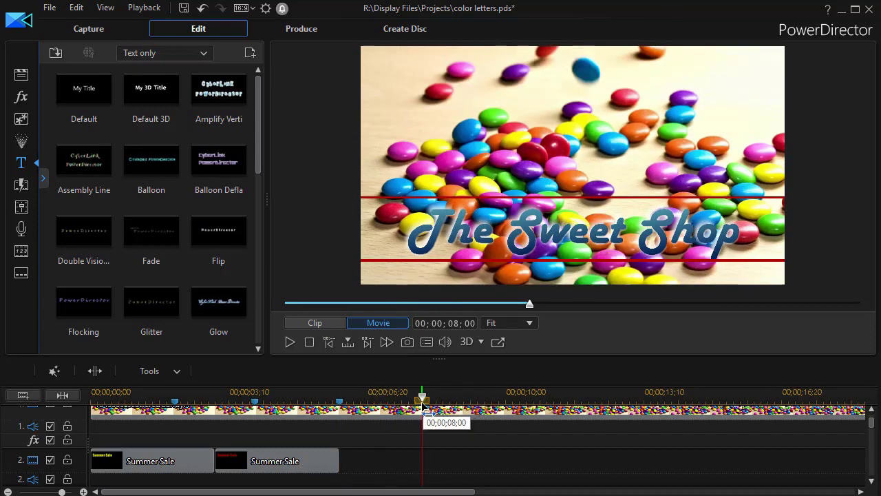
right_click(421, 398)
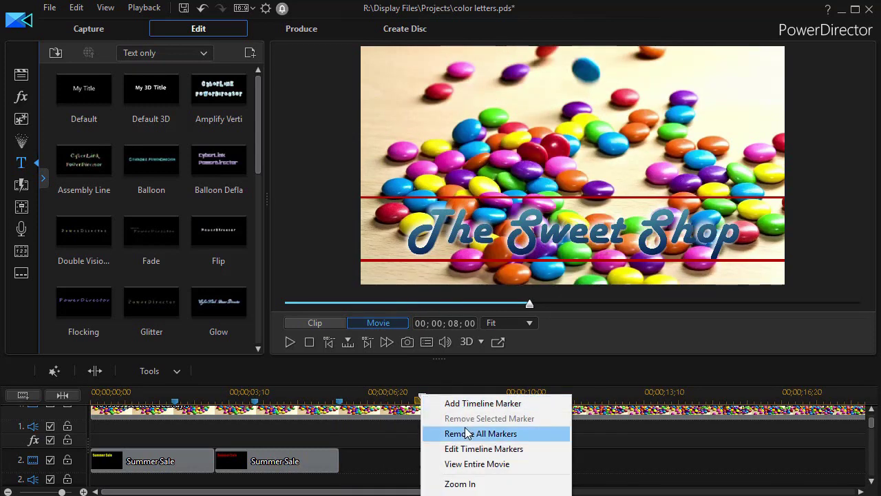
left_click(480, 405)
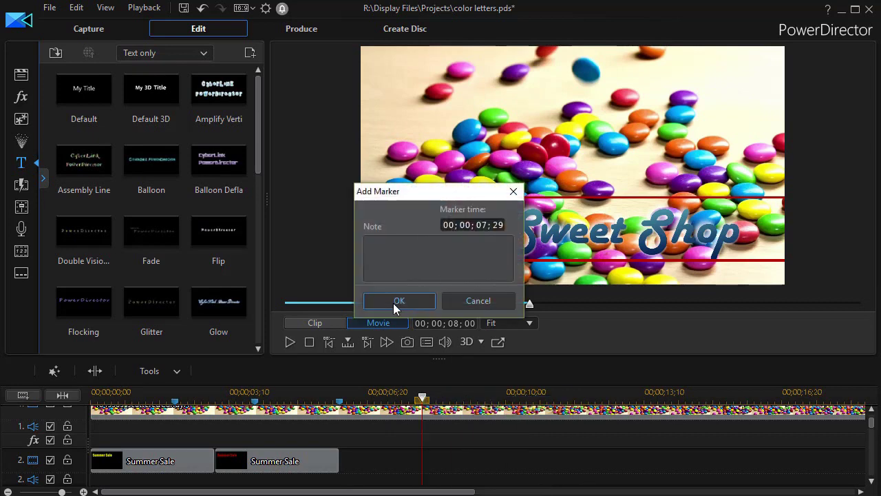
left_click(395, 301)
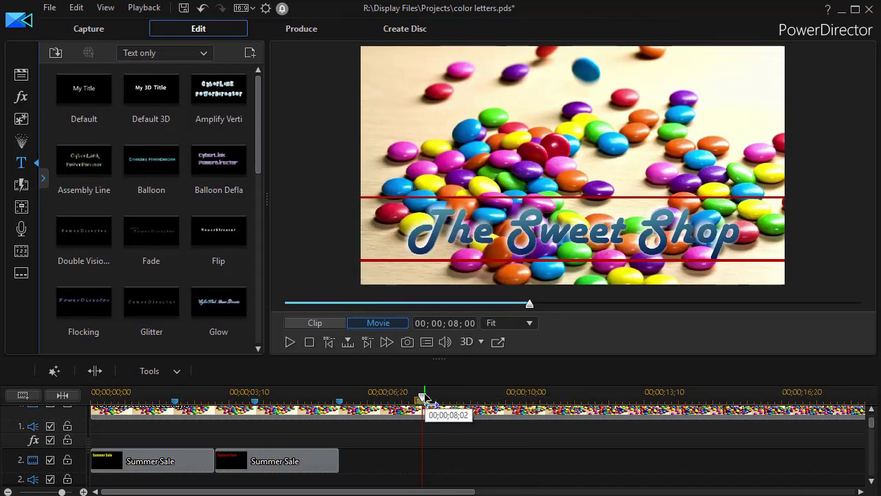
left_click_drag(424, 399, 92, 399)
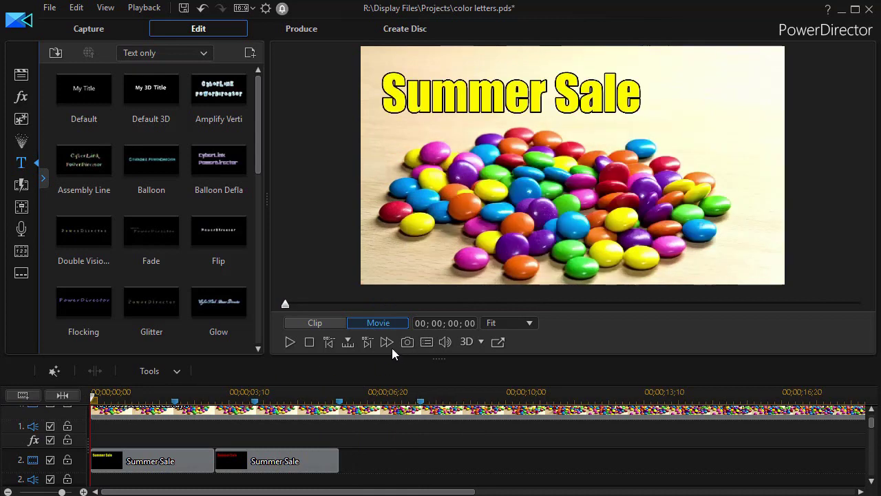
left_click(347, 342)
- Move the red Summer Sale clip onto track 3 starting at 00;00;02;01
left_click(375, 350)
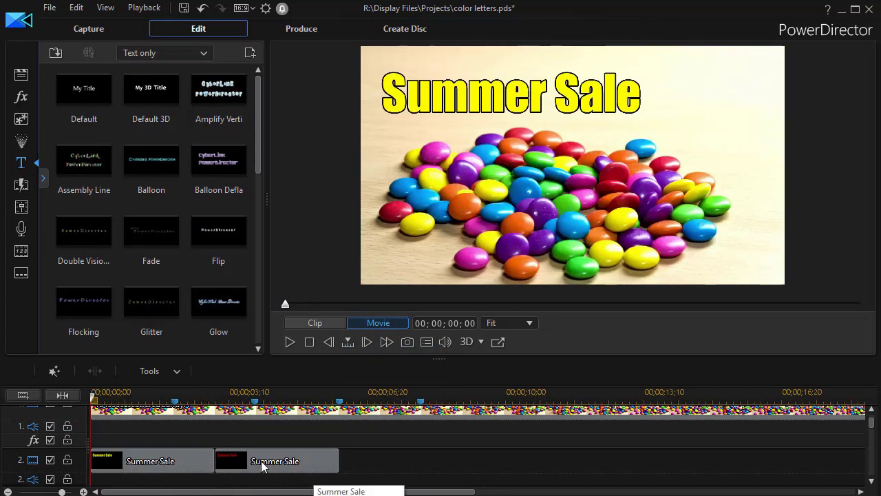
left_click(872, 481)
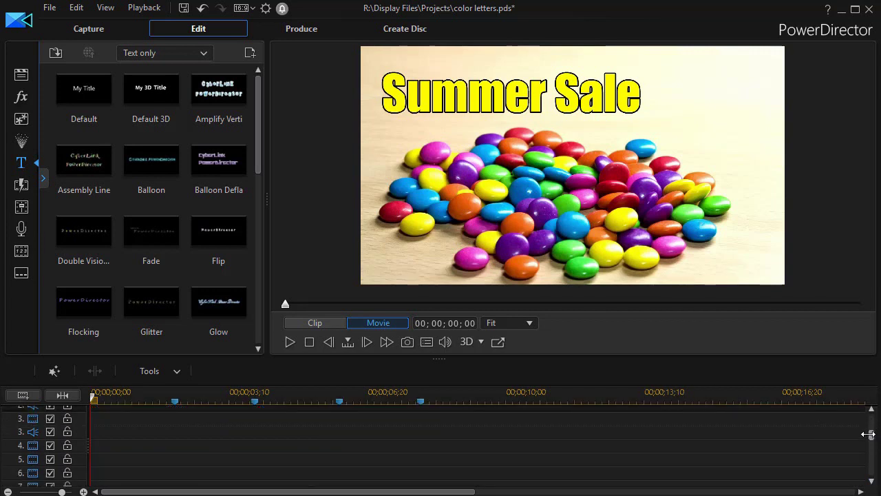
scroll(869, 432, "up", 2)
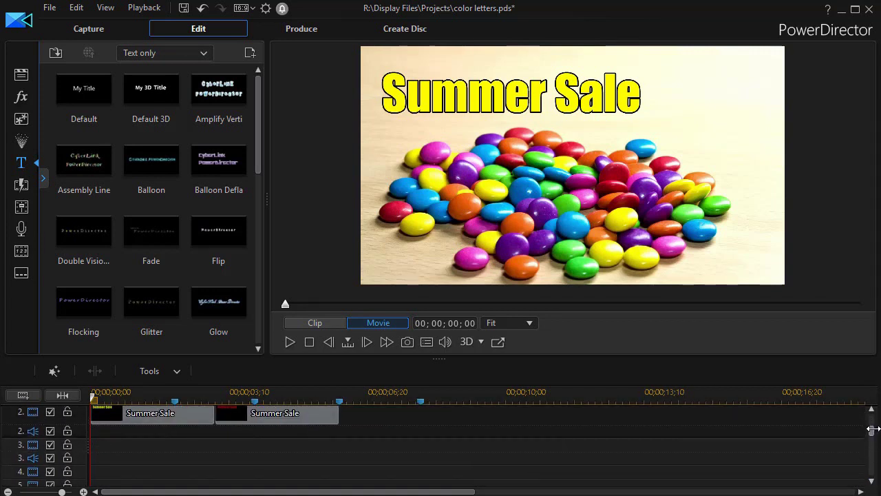
left_click_drag(262, 418, 229, 463)
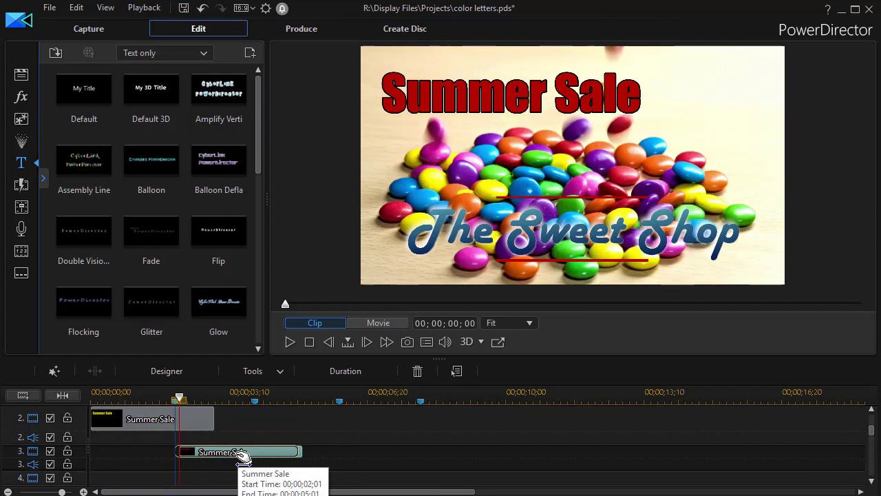
left_click(181, 402)
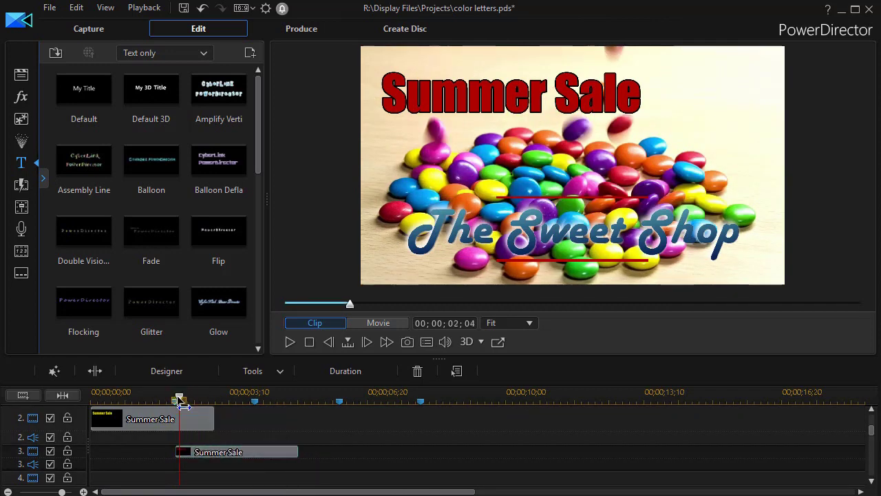
left_click(114, 408)
left_click(226, 459)
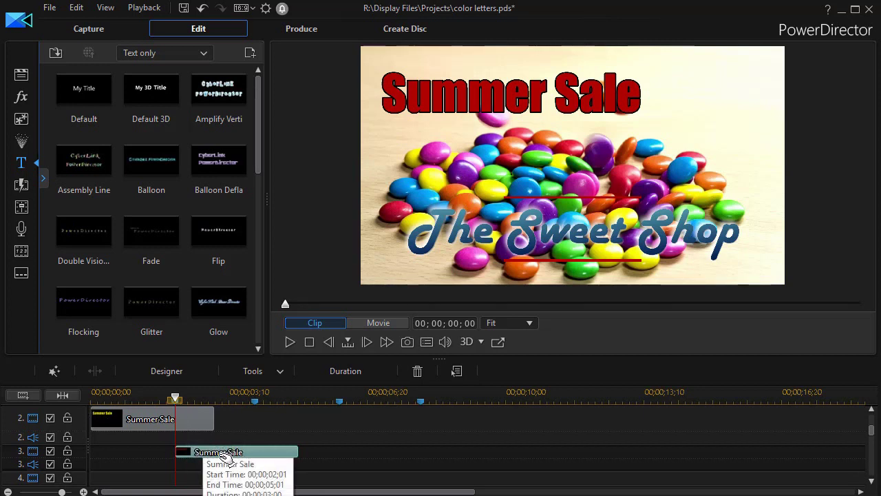
- Apply the Amplify Horizontal starting effect to the track-3 title and preview it
double_click(264, 454)
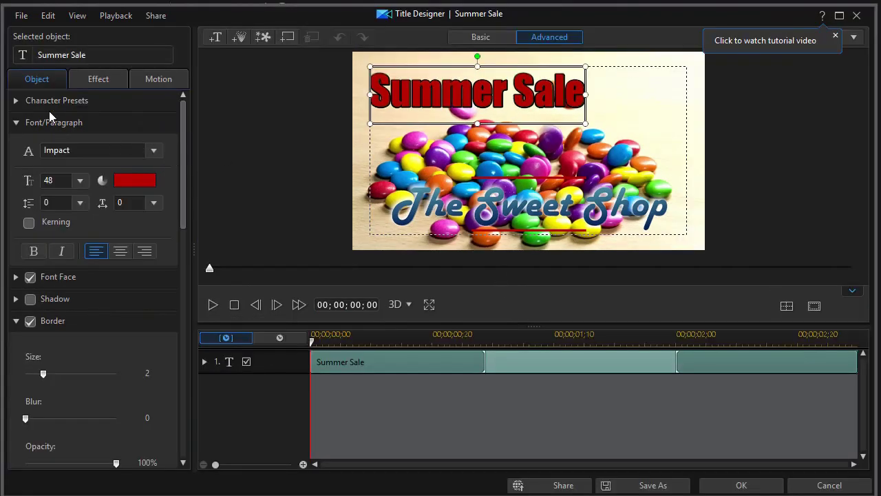
left_click(99, 79)
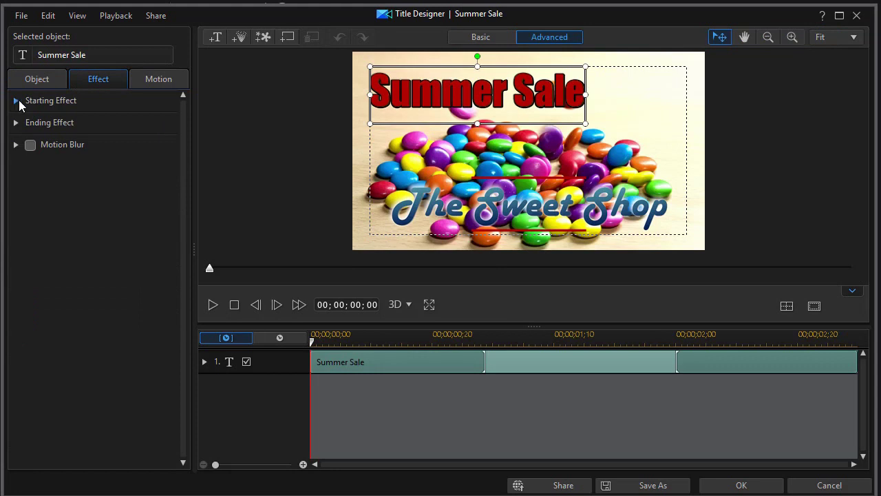
left_click(20, 104)
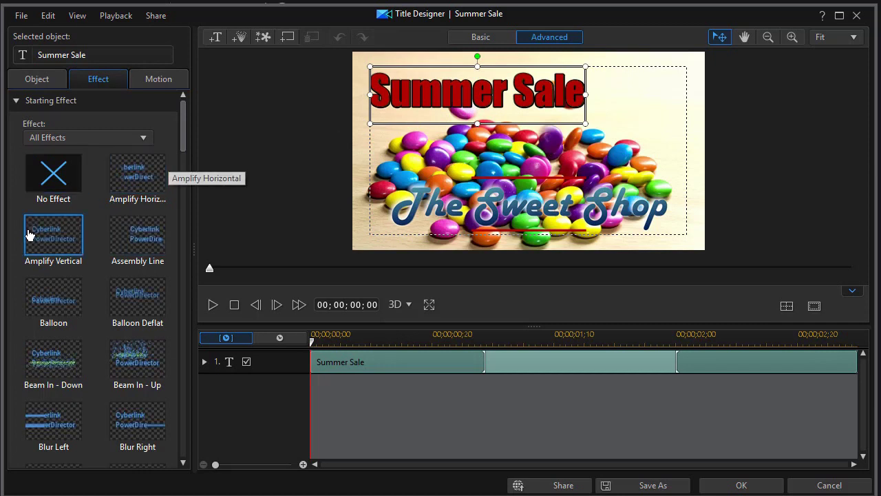
left_click(146, 178)
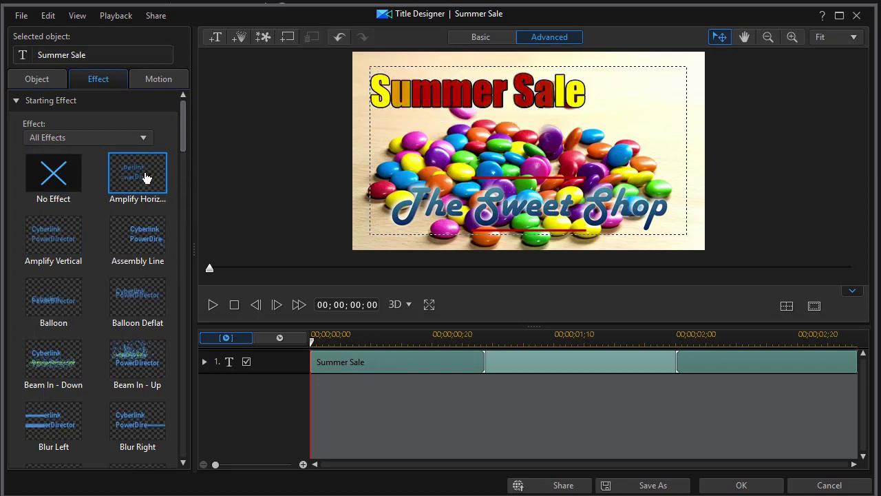
left_click(213, 307)
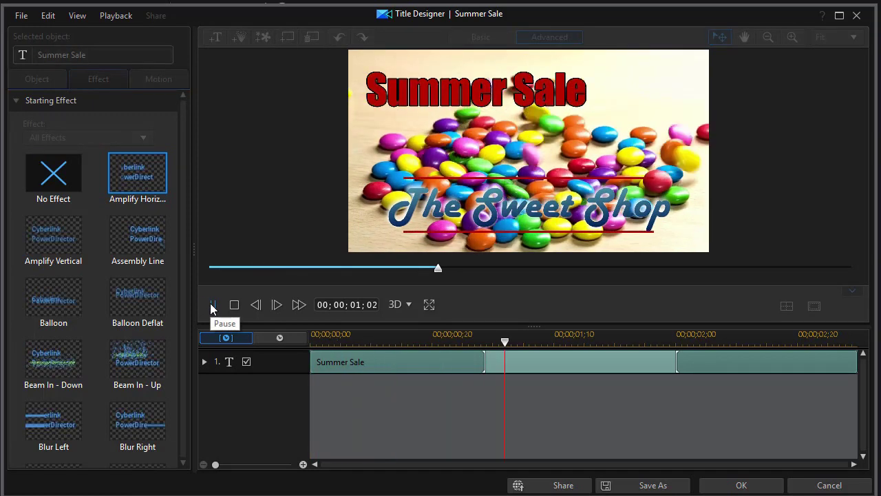
left_click(211, 304)
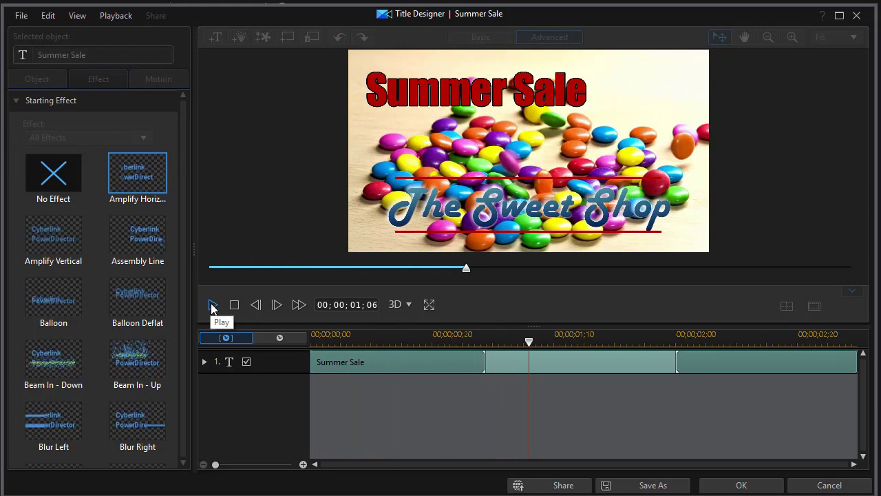
left_click(234, 305)
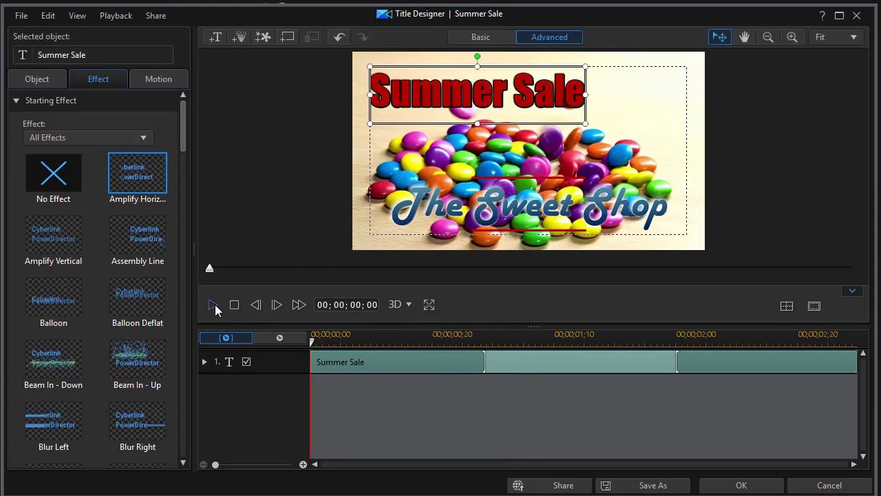
left_click(213, 305)
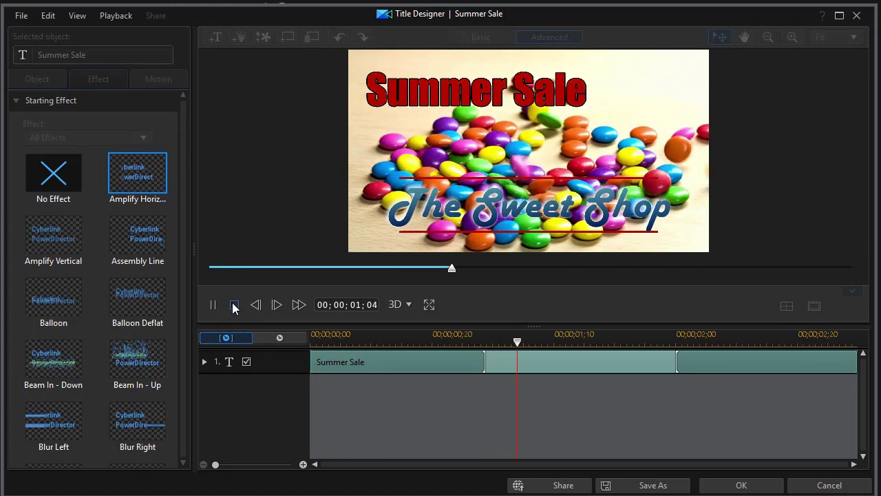
left_click(234, 305)
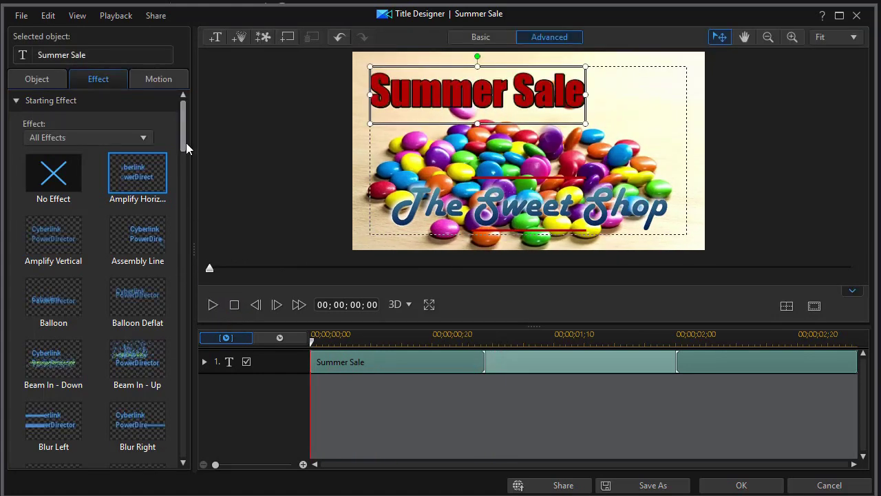
- Preview the Fade starting effect, then switch to Glitter and preview it
left_click_drag(186, 143, 186, 210)
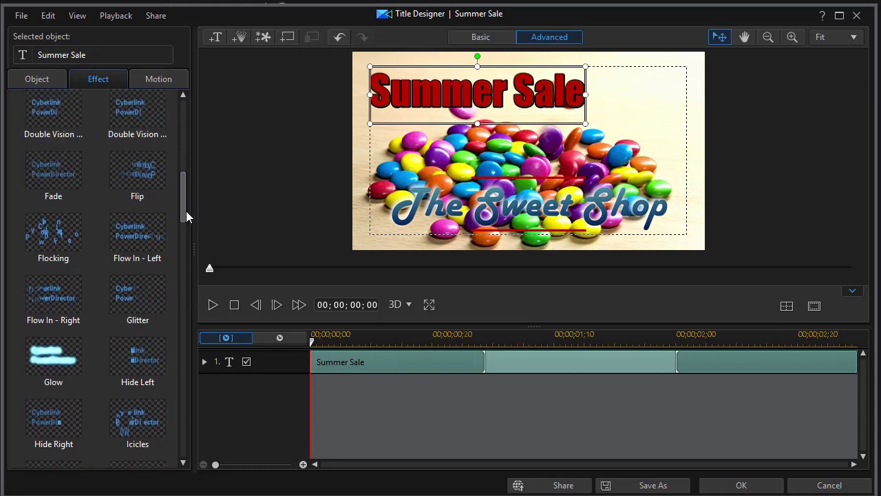
left_click(40, 175)
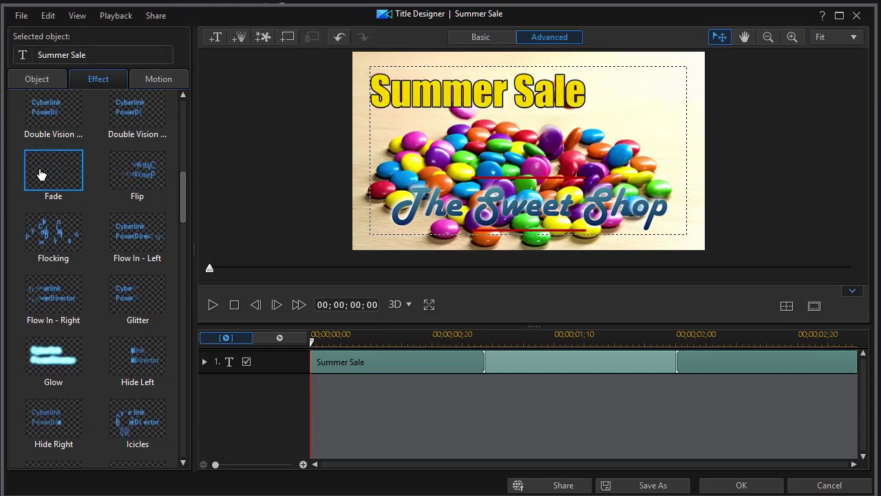
left_click(212, 304)
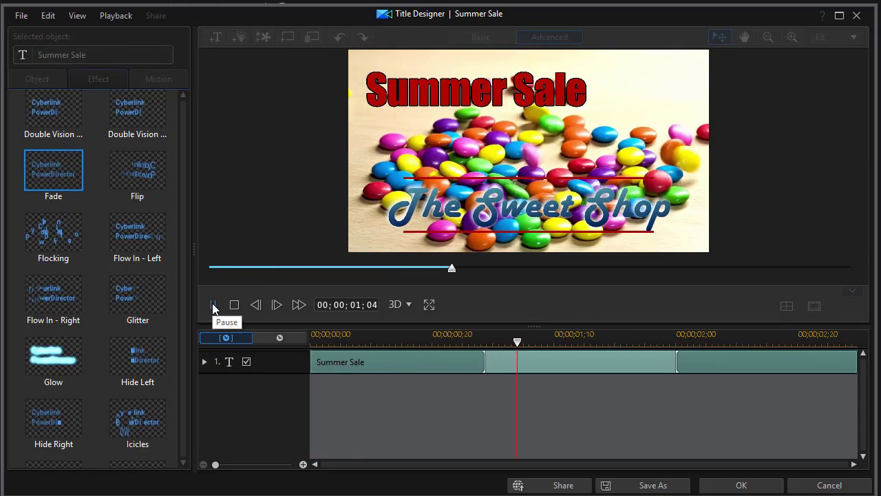
left_click(234, 305)
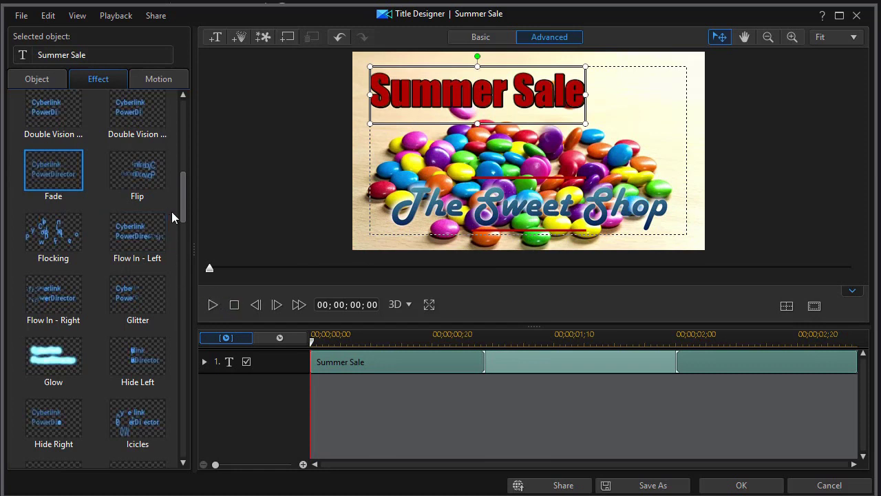
left_click(151, 292)
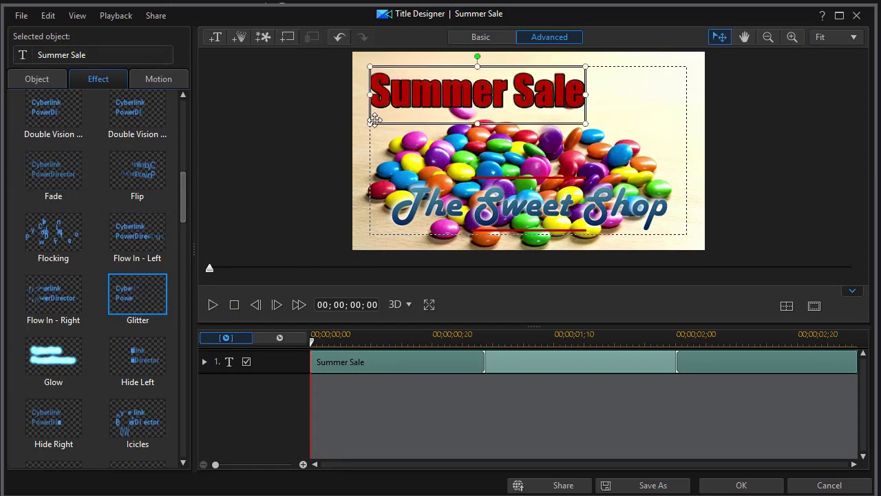
left_click(211, 305)
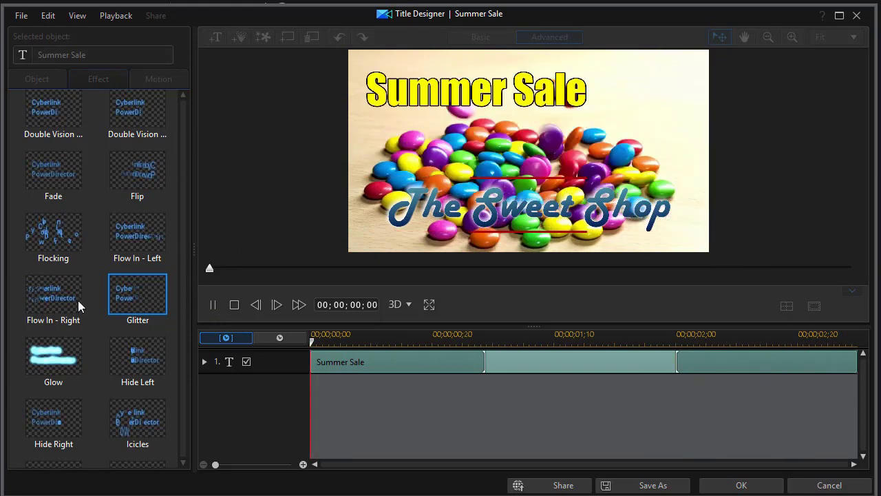
scroll(174, 304, "down", 1)
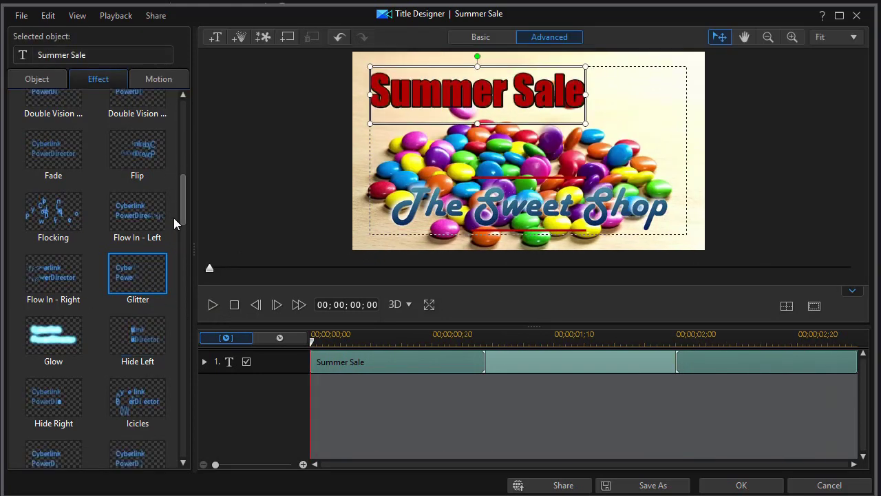
- Try the Pop-up I effect, then apply Wipe Right and preview the wipe animation
left_click_drag(183, 221, 173, 252)
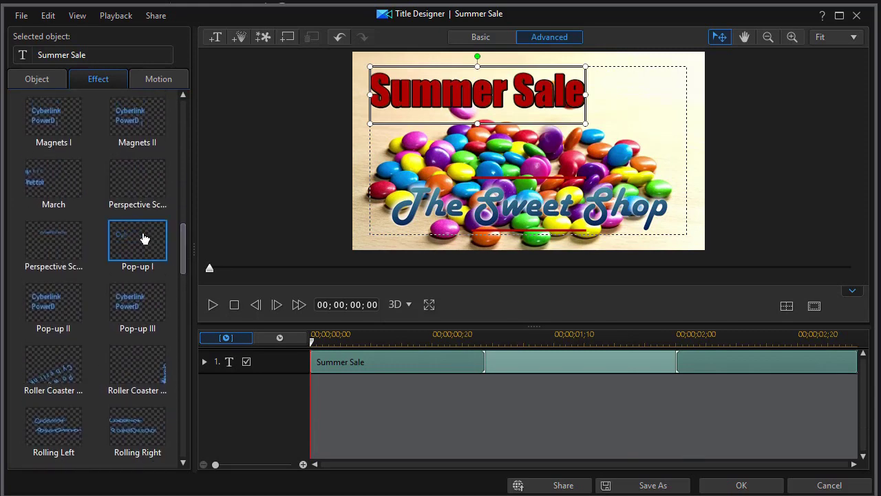
left_click(144, 238)
left_click(210, 304)
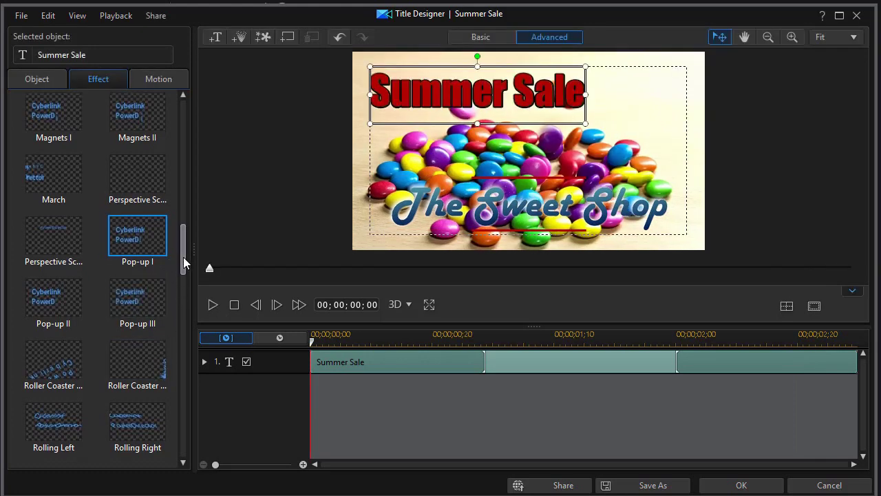
left_click_drag(182, 255, 182, 456)
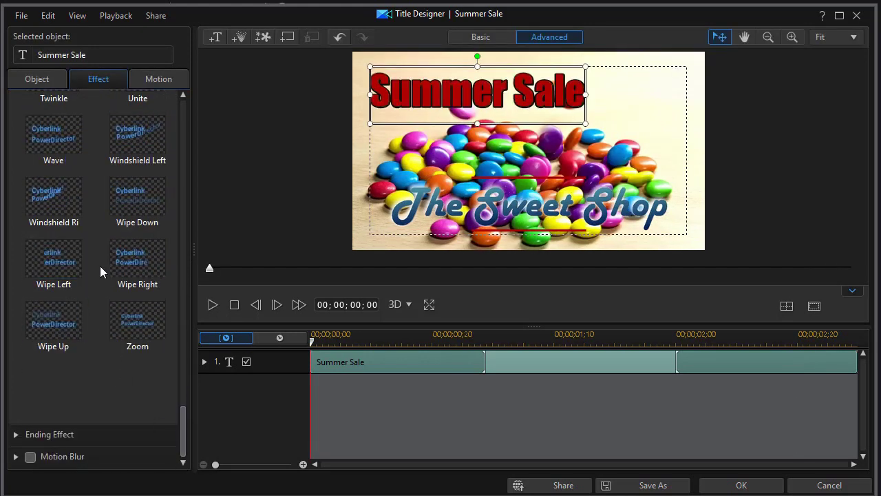
left_click(133, 265)
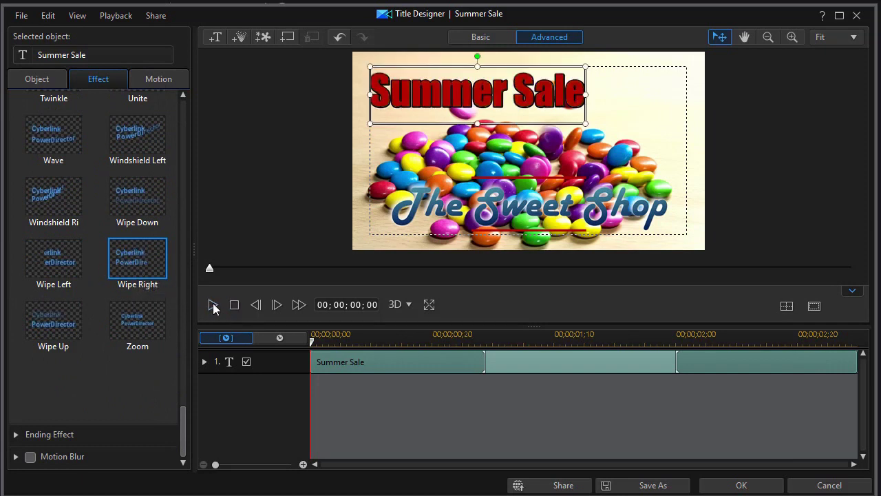
left_click(212, 306)
left_click(212, 305)
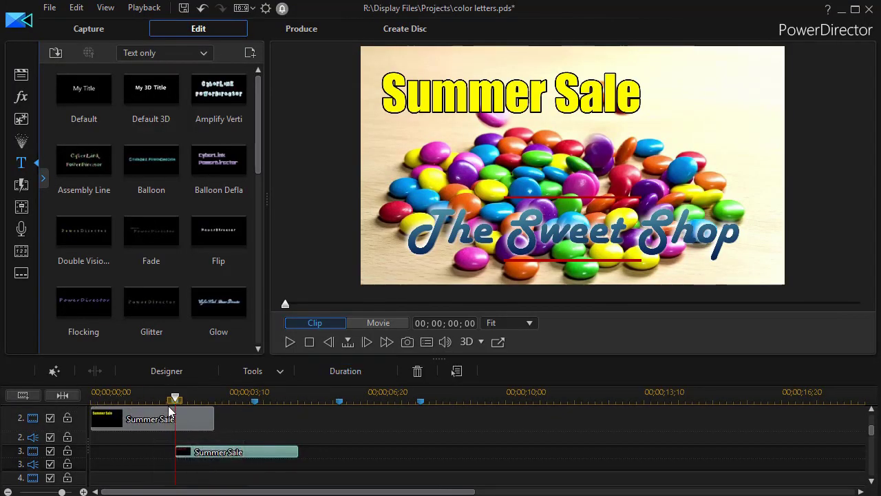
left_click_drag(178, 401, 131, 400)
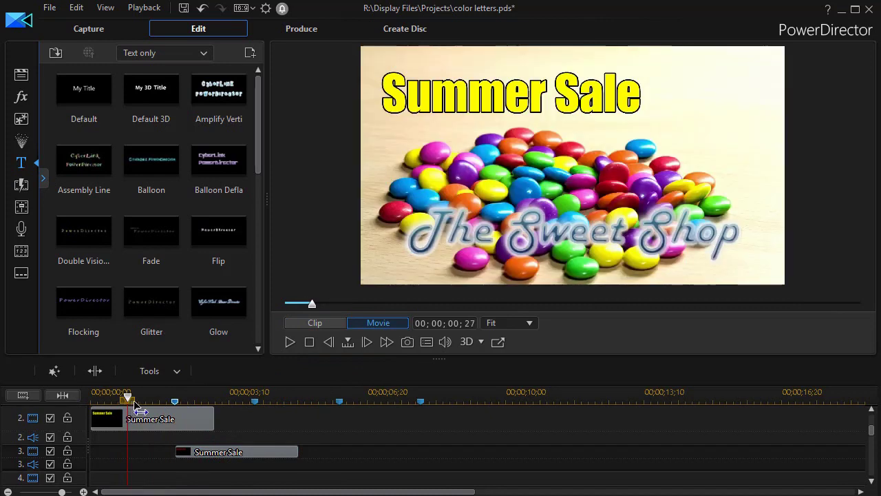
left_click(290, 342)
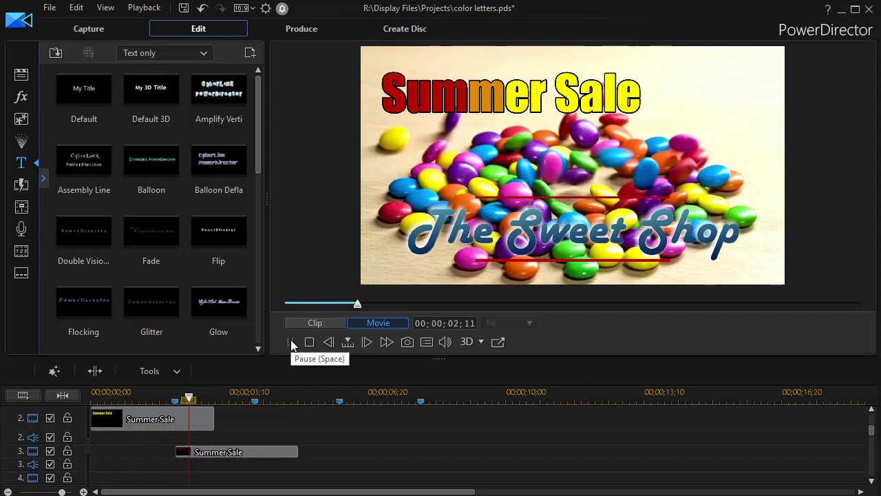
left_click(290, 342)
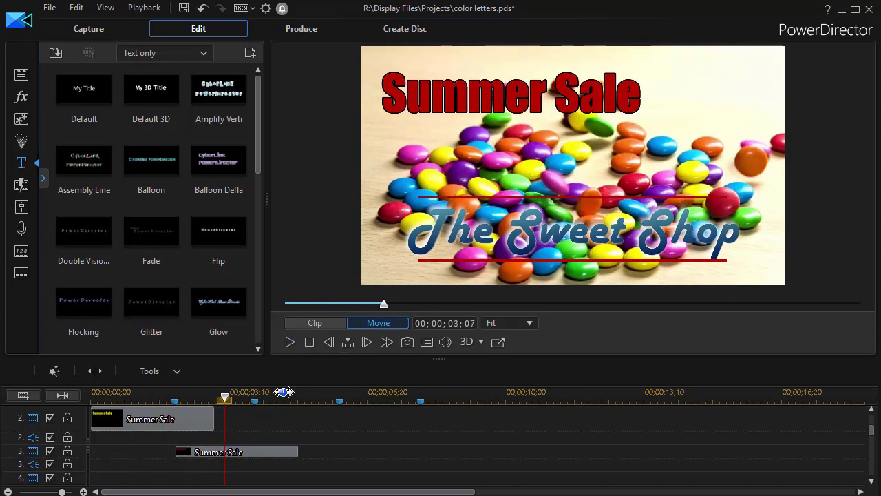
left_click(282, 451)
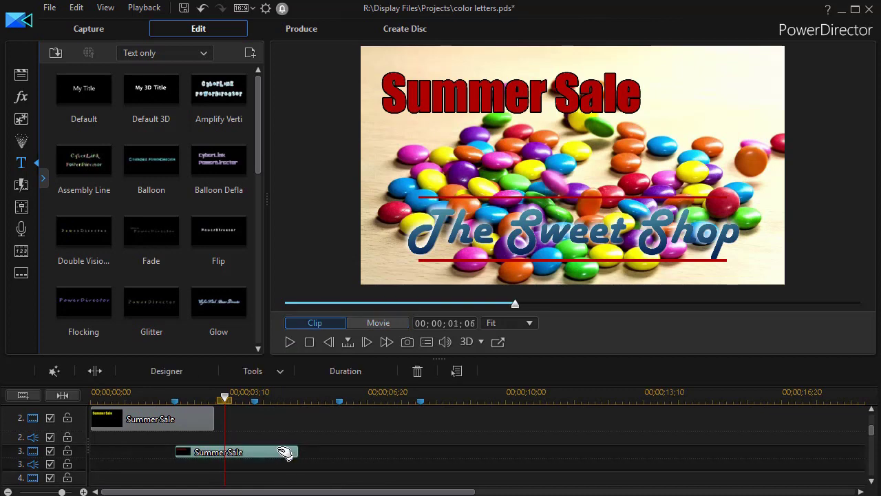
- Copy the track-3 title, paste-and-overwrite it onto track 4, and shift it to start near 4 seconds
right_click(281, 454)
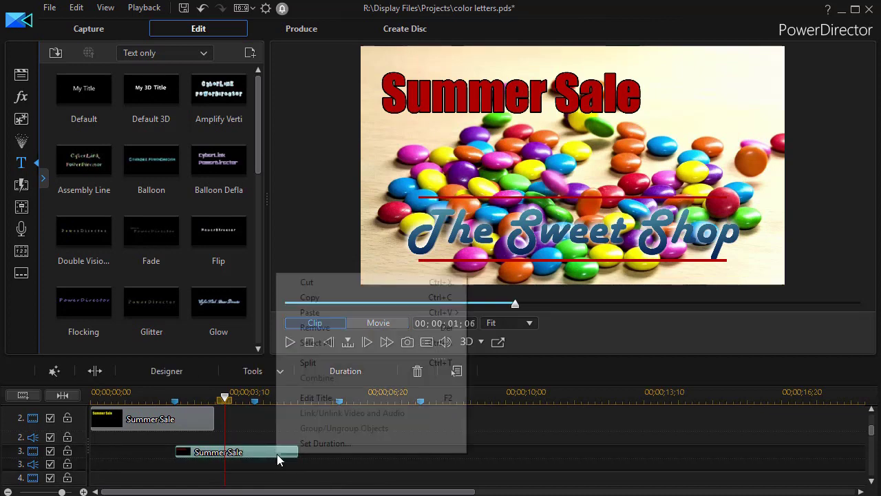
left_click(311, 297)
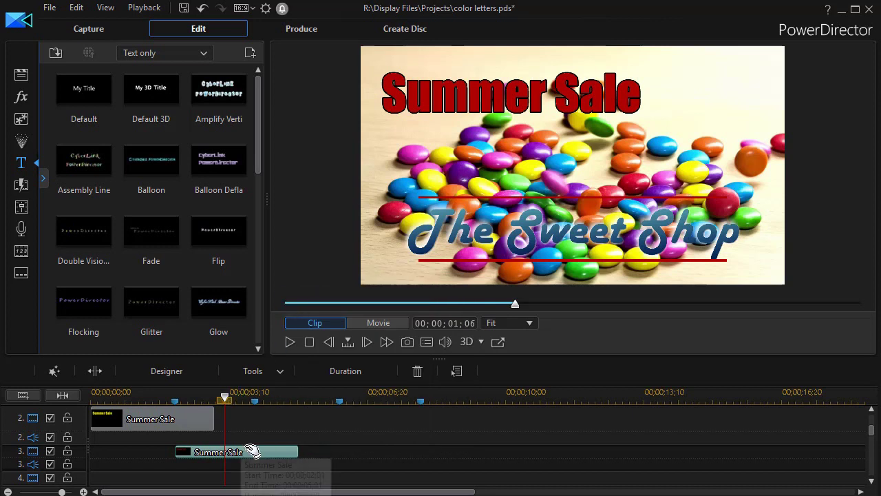
left_click(248, 478)
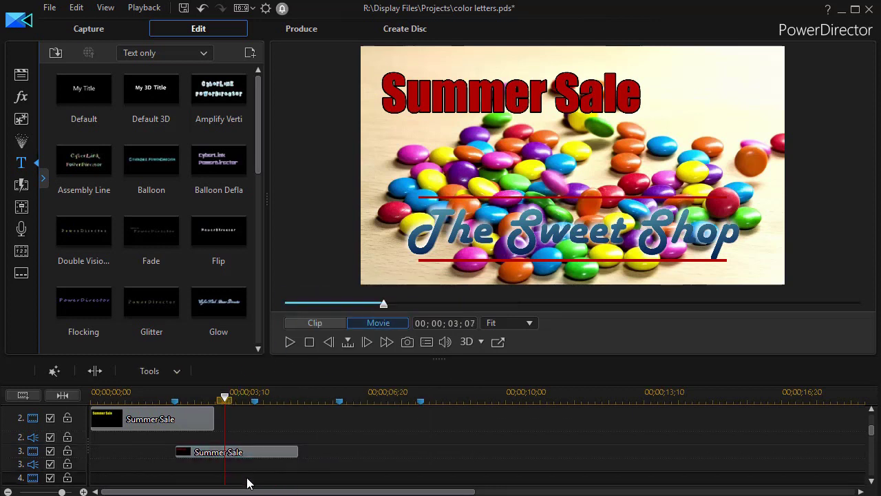
scroll(242, 475, "down", 1)
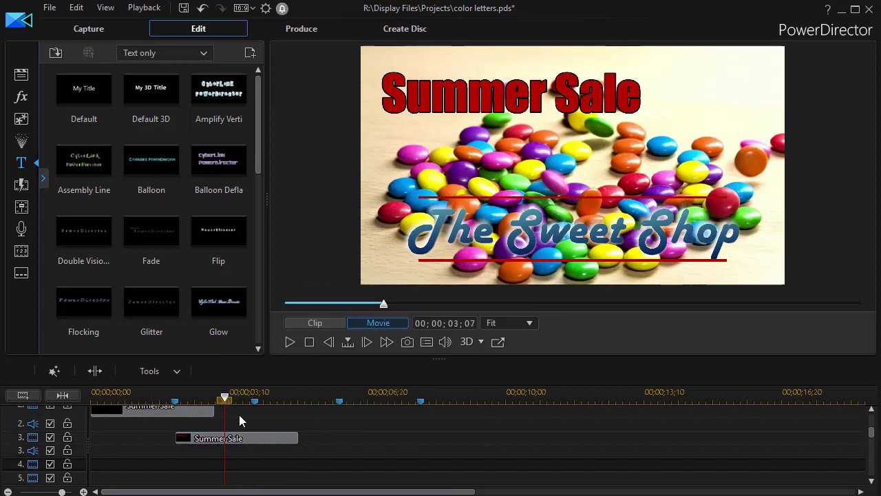
right_click(268, 466)
mouse_move(329, 246)
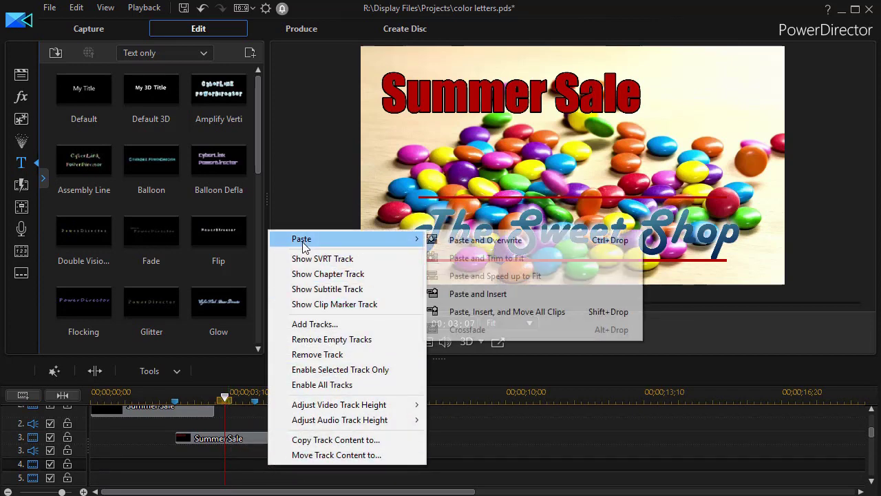
left_click(518, 242)
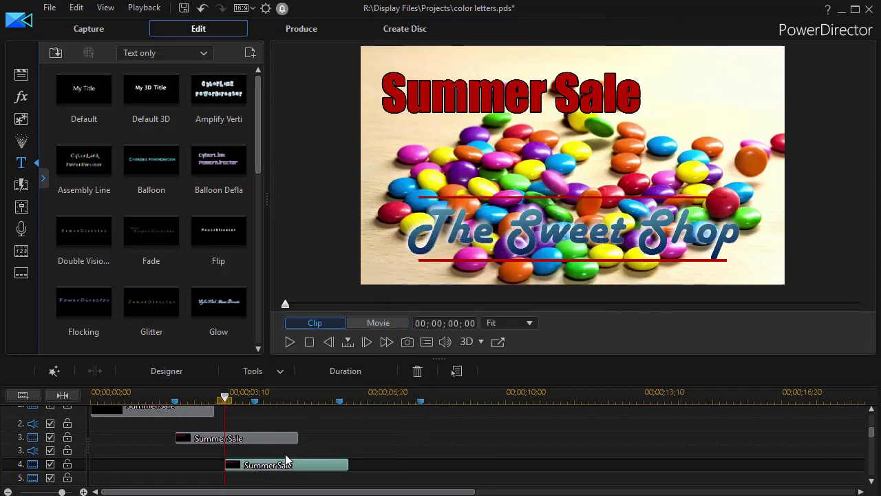
left_click_drag(262, 468, 290, 472)
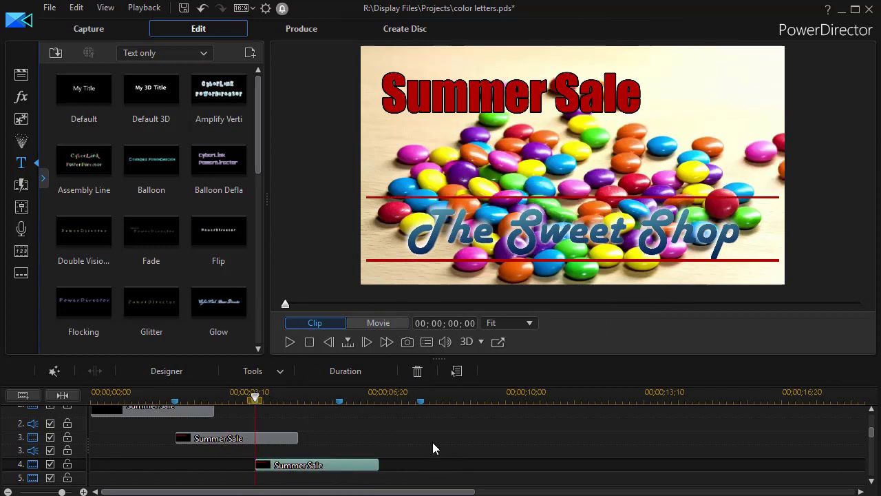
double_click(333, 472)
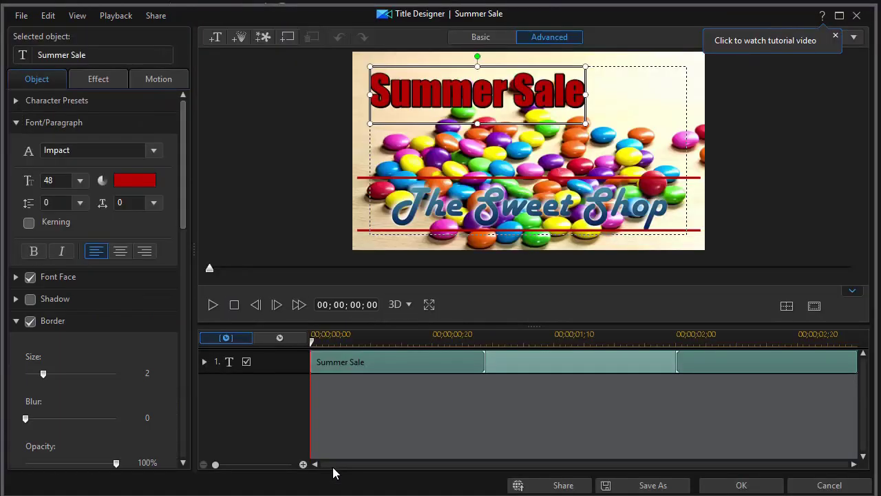
- Recolour the track-4 Summer Sale text teal (cyan, Lum 87) and save the title
left_click(141, 183)
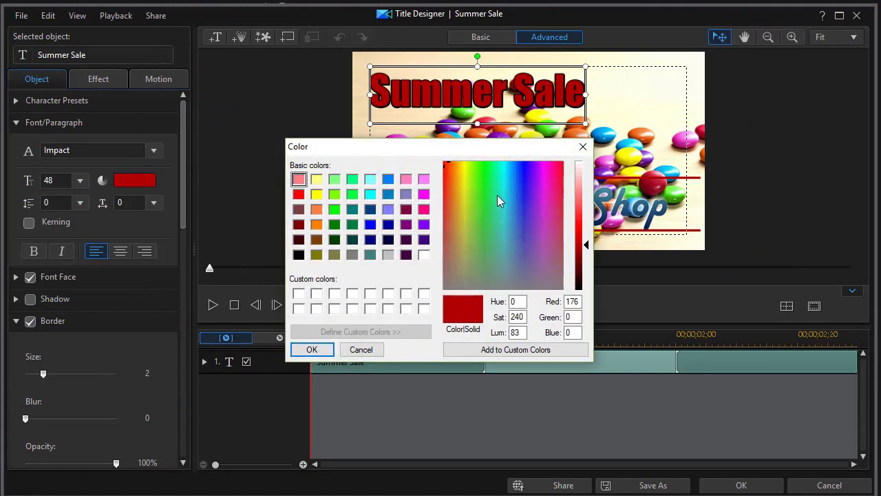
left_click(367, 193)
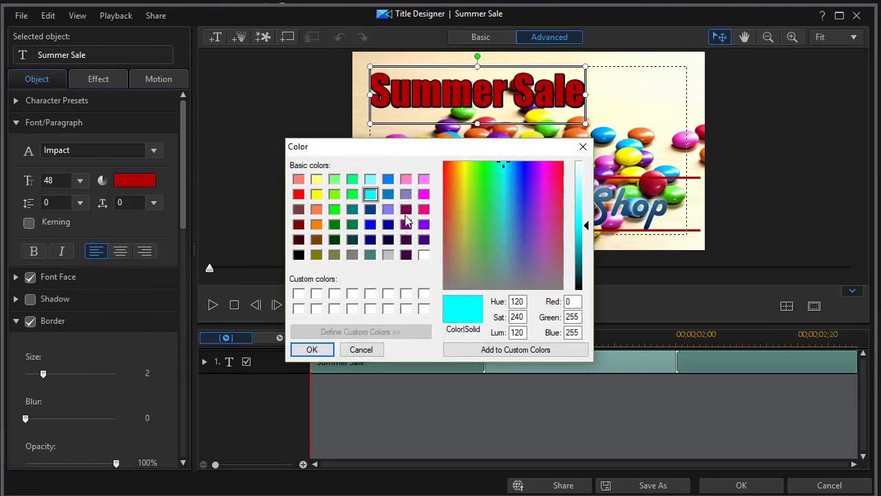
left_click(580, 243)
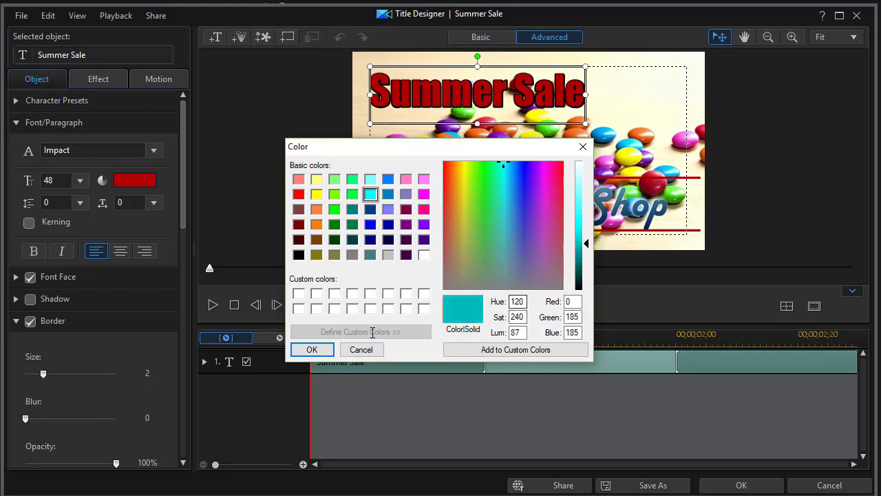
left_click(314, 350)
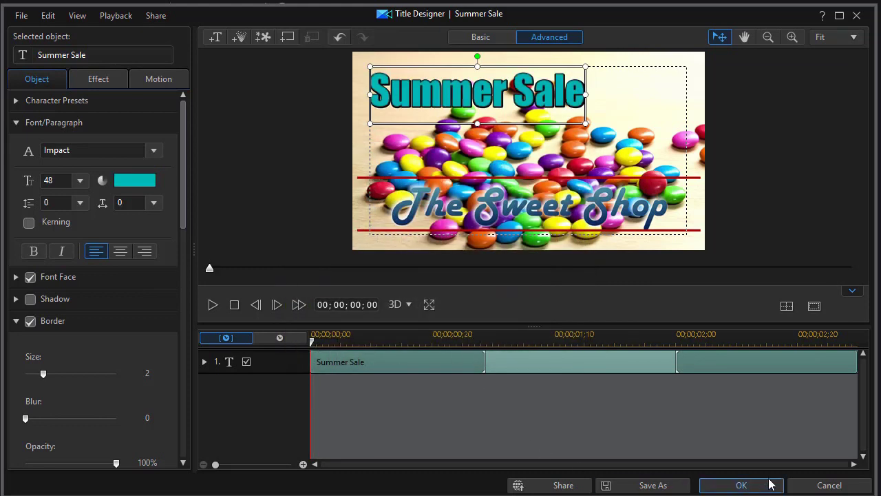
left_click(752, 487)
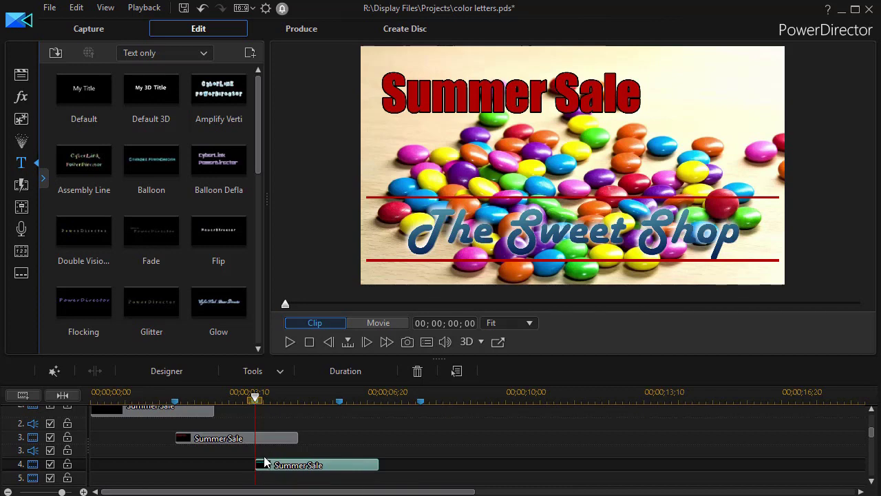
left_click_drag(256, 400, 221, 408)
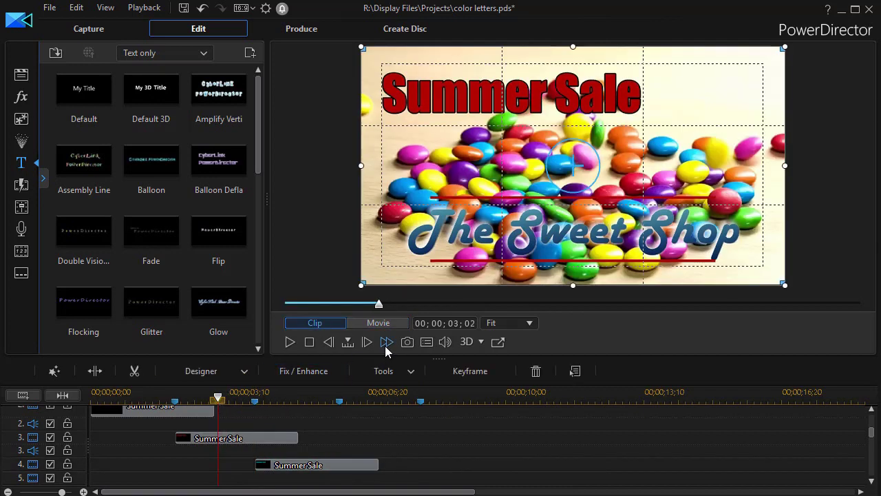
left_click(290, 341)
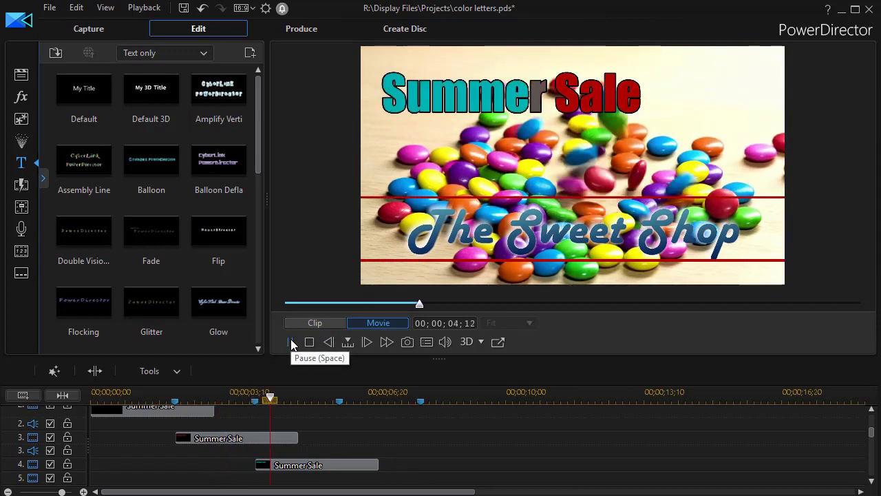
left_click(291, 342)
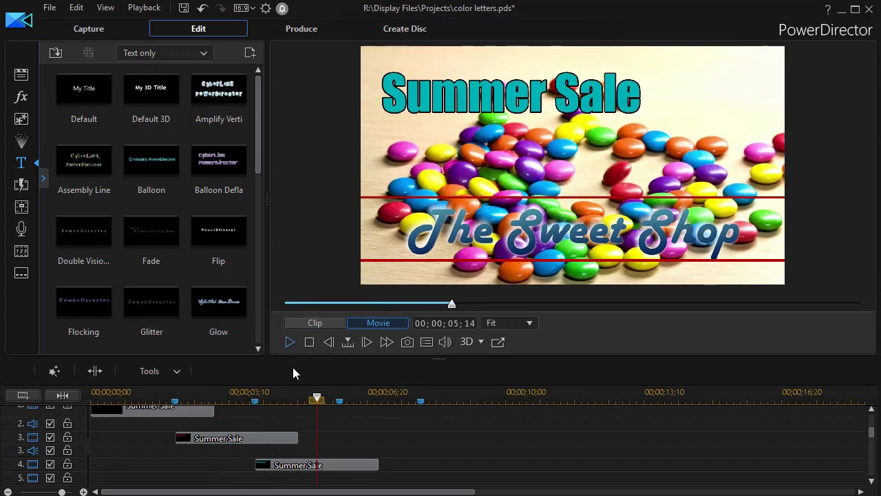